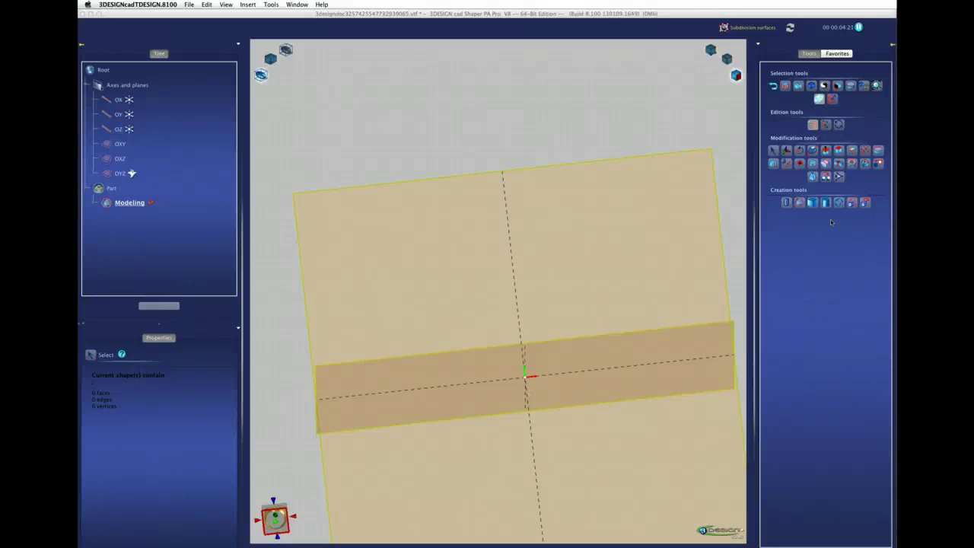
Step: Create a 72-face subdivision torus ring (size M, 16.71 mm) at the origin, viewed face-on
middle_drag(606, 262, 713, 214)
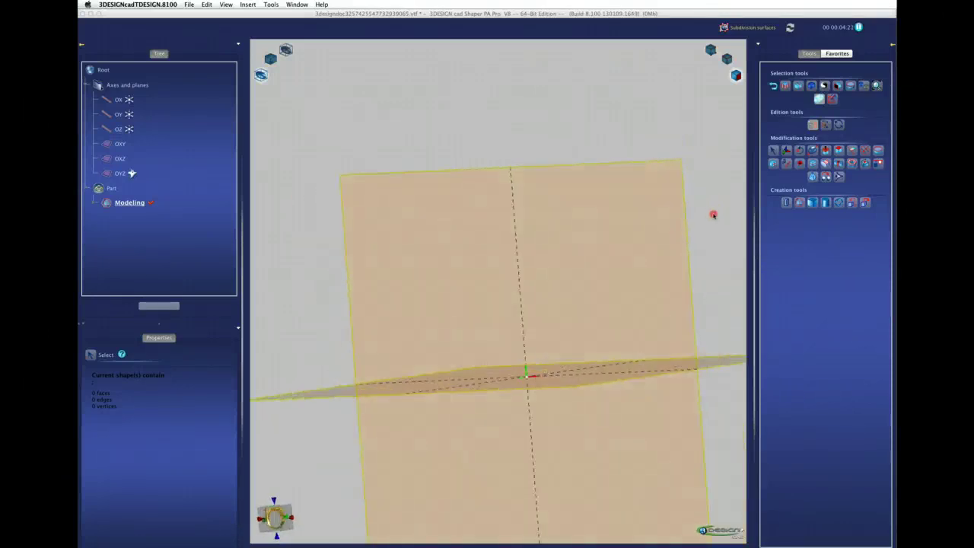
click(839, 202)
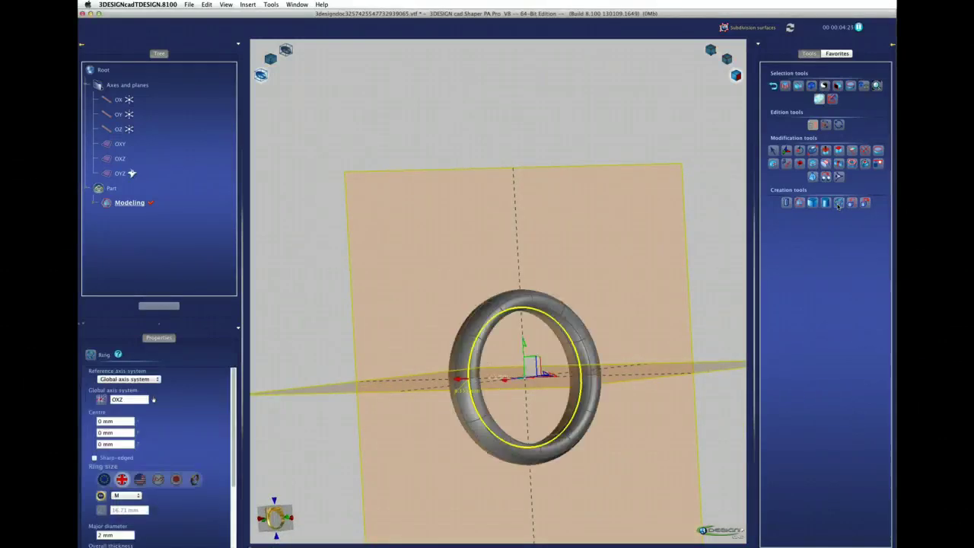
mouse_move(561, 342)
middle_down()
mouse_move(454, 297)
mouse_move(443, 304)
middle_up()
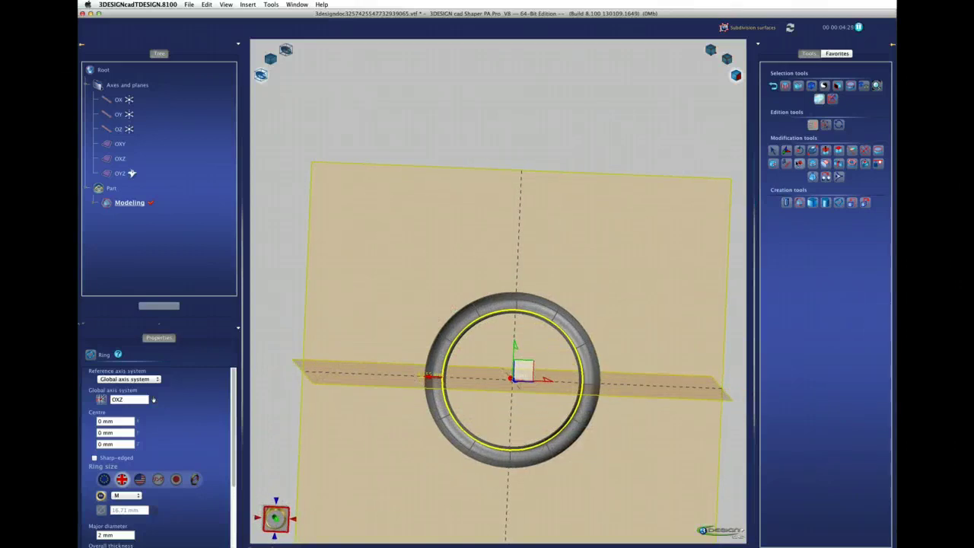
click(774, 149)
middle_drag(637, 257, 623, 236)
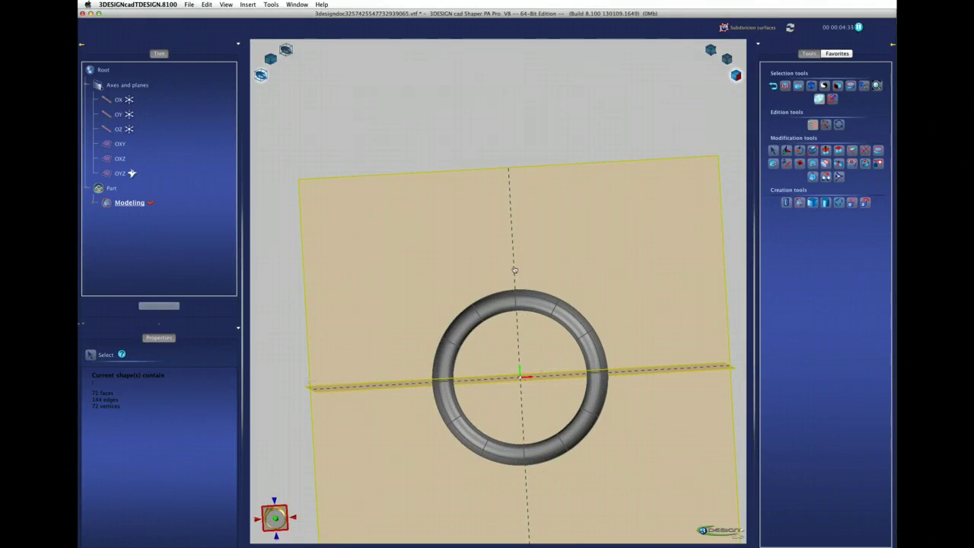
Step: Delete the ring's right half and one more segment, leaving a 30-face open arc
drag(516, 267, 622, 498)
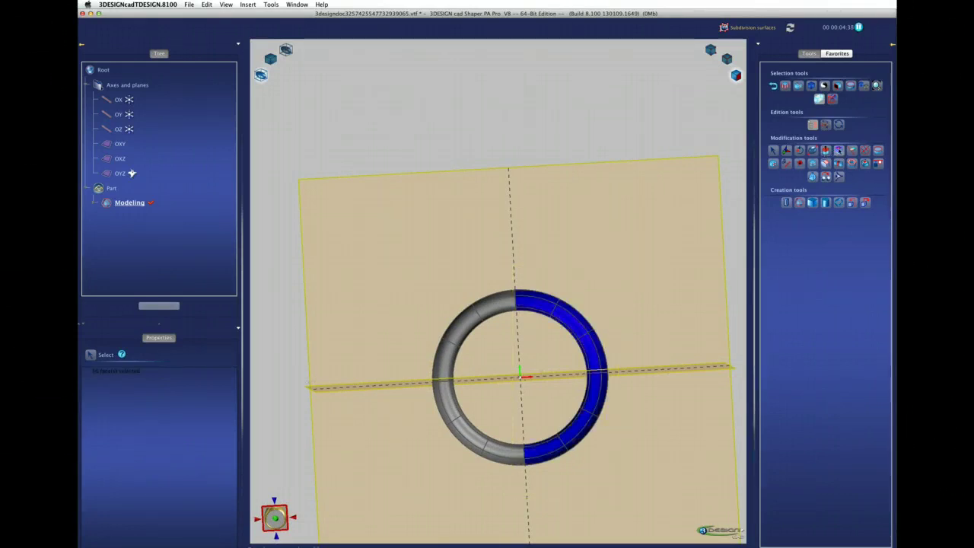
click(839, 149)
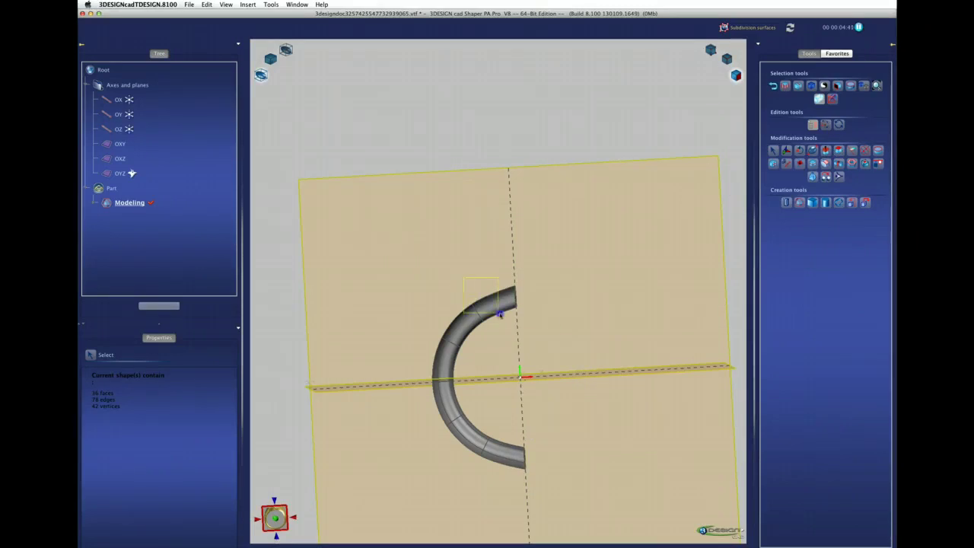
click(496, 308)
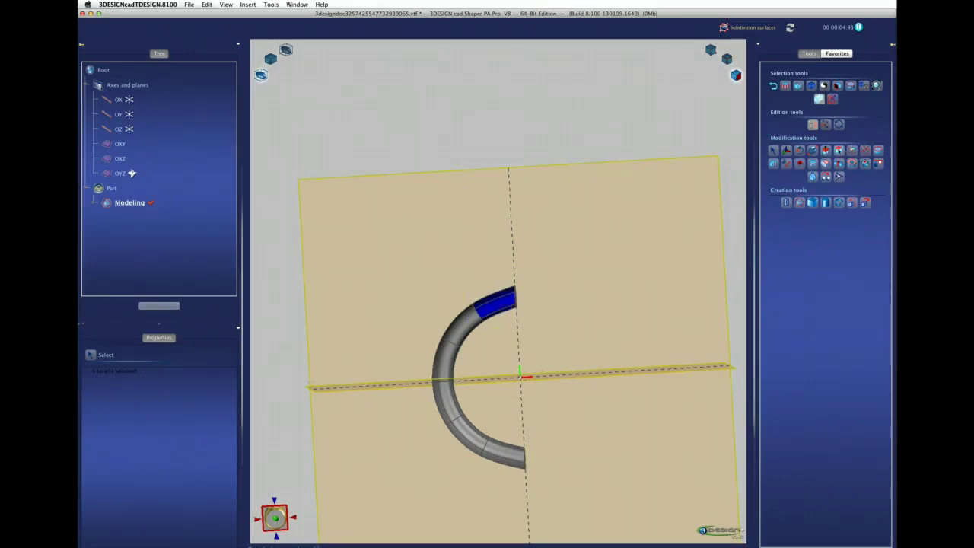
click(602, 243)
middle_drag(597, 259, 535, 353)
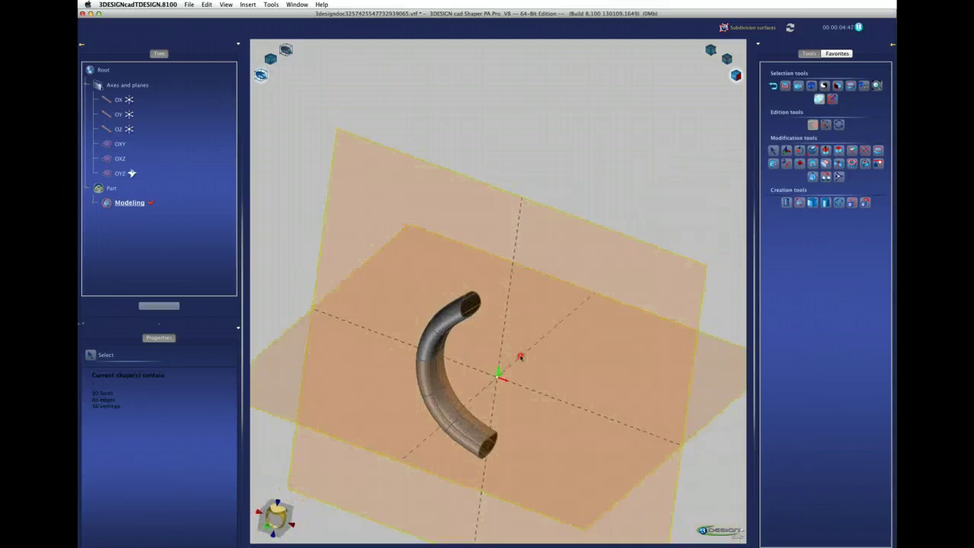
Step: With the control cage shown, fill the open top rim loop with a rounded cap
scroll(535, 353, up, 5)
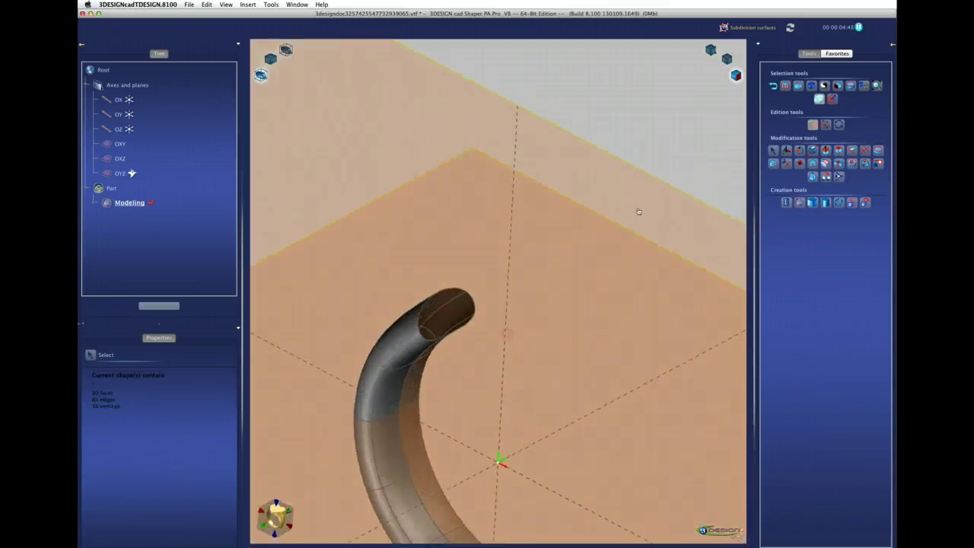
click(726, 59)
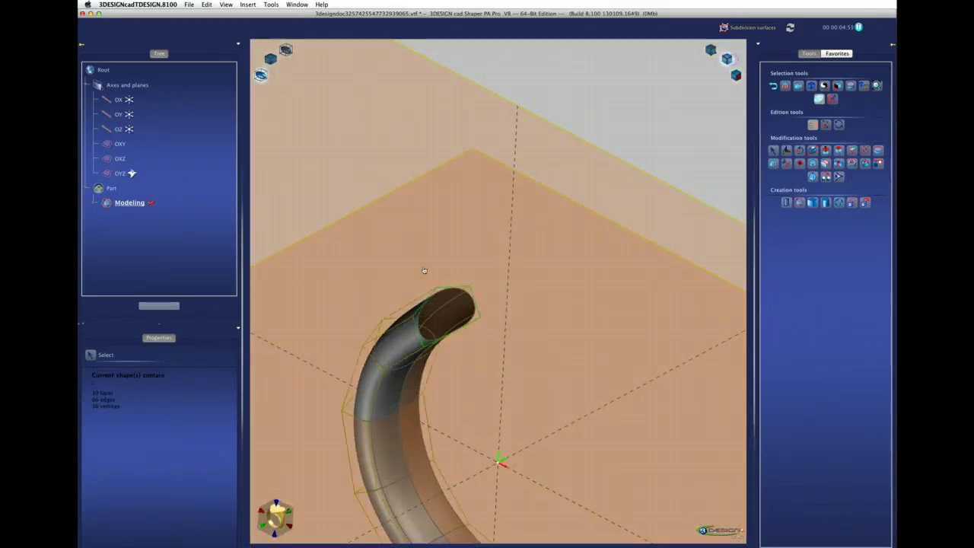
click(415, 312)
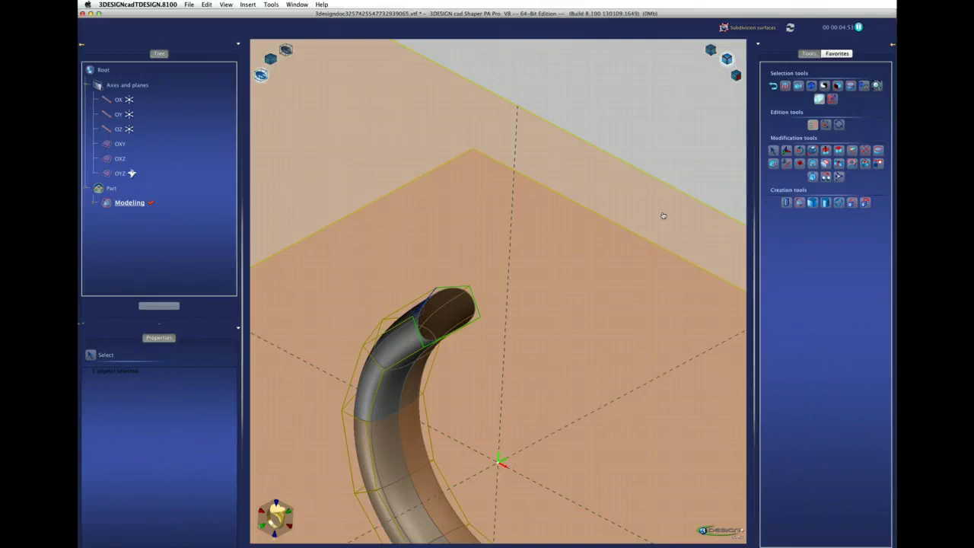
click(838, 86)
click(821, 99)
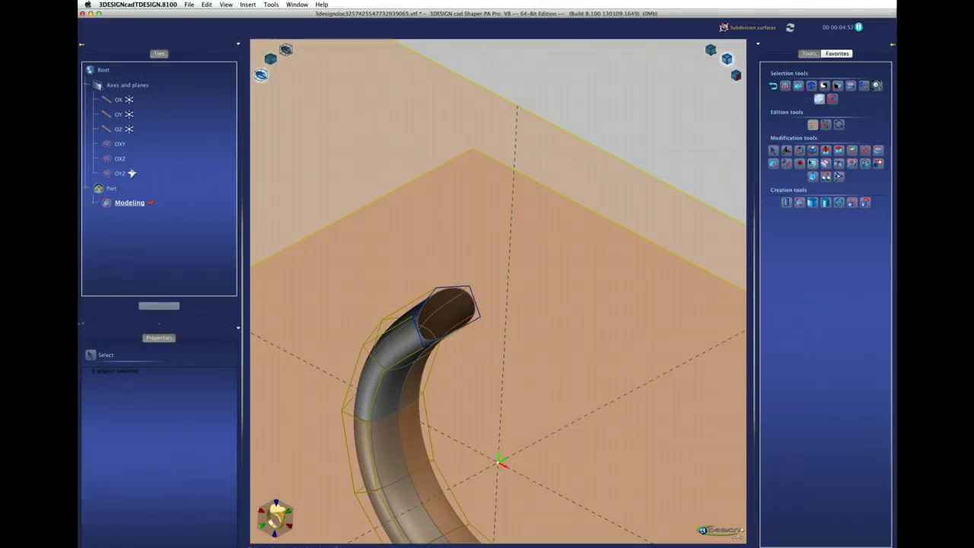
click(802, 165)
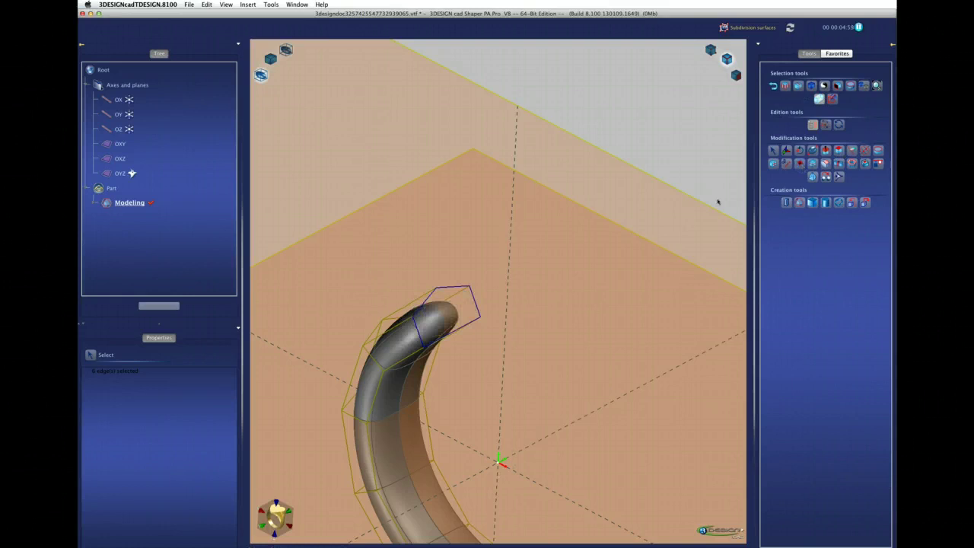
Step: Split edges to add an edge loop across the tube just below the cap
click(785, 165)
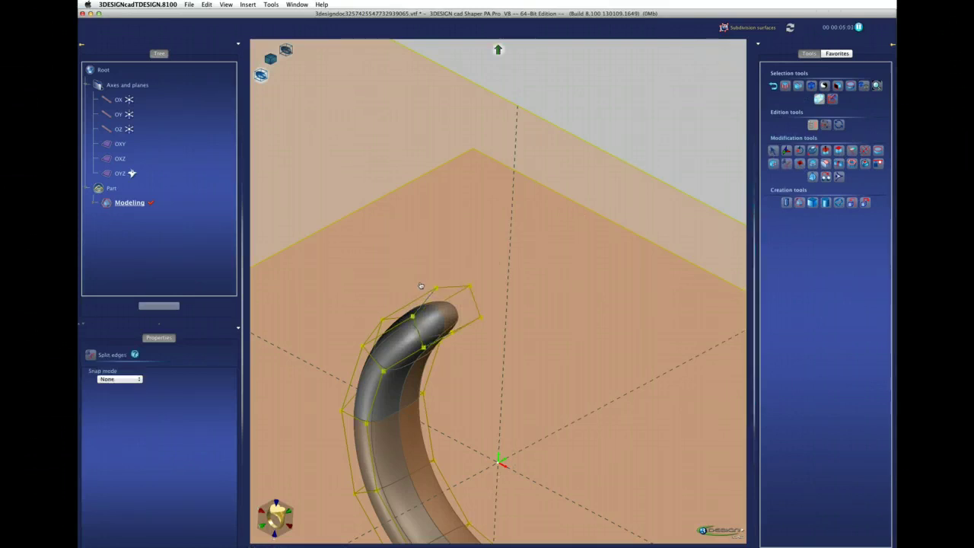
click(450, 335)
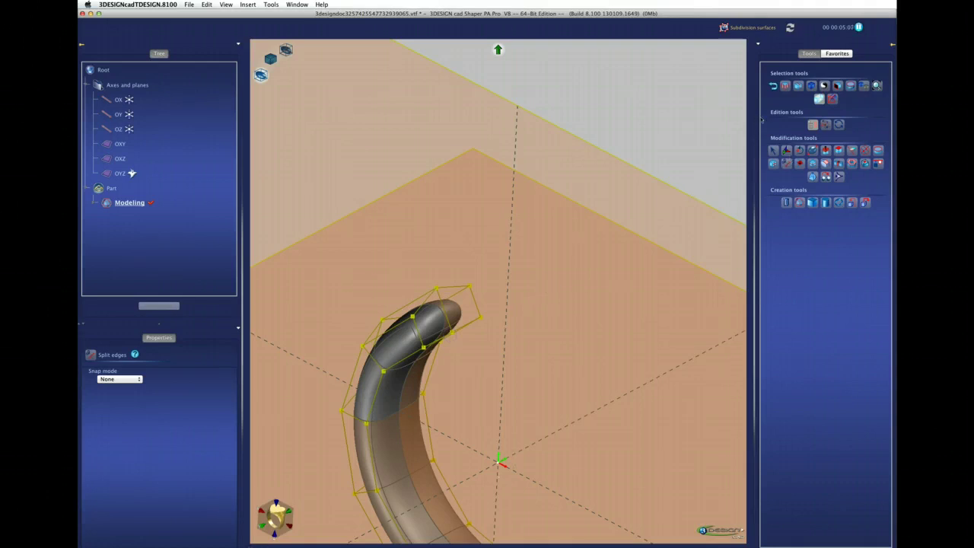
click(773, 150)
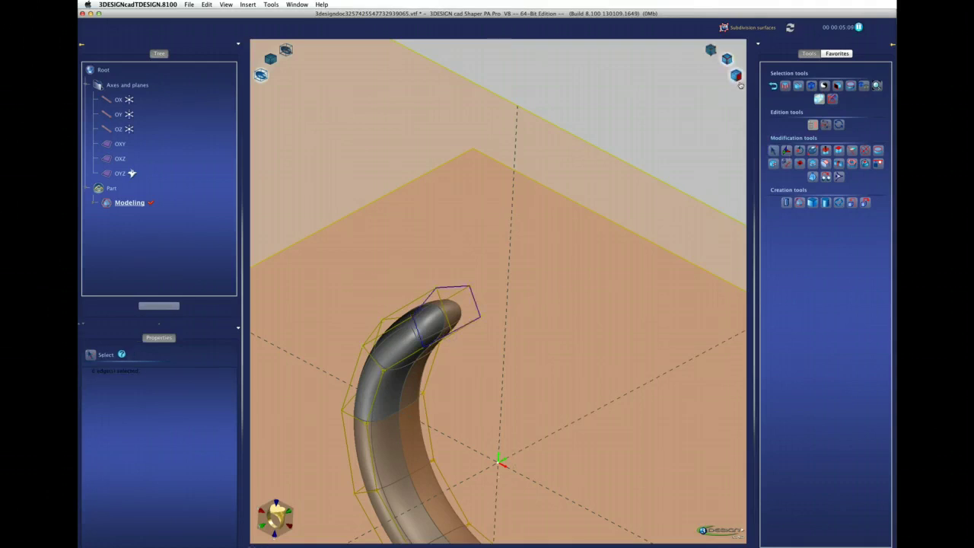
Step: Extrude the rounded cap face outward into a straight, slimmer tube section, forming a hook
click(428, 324)
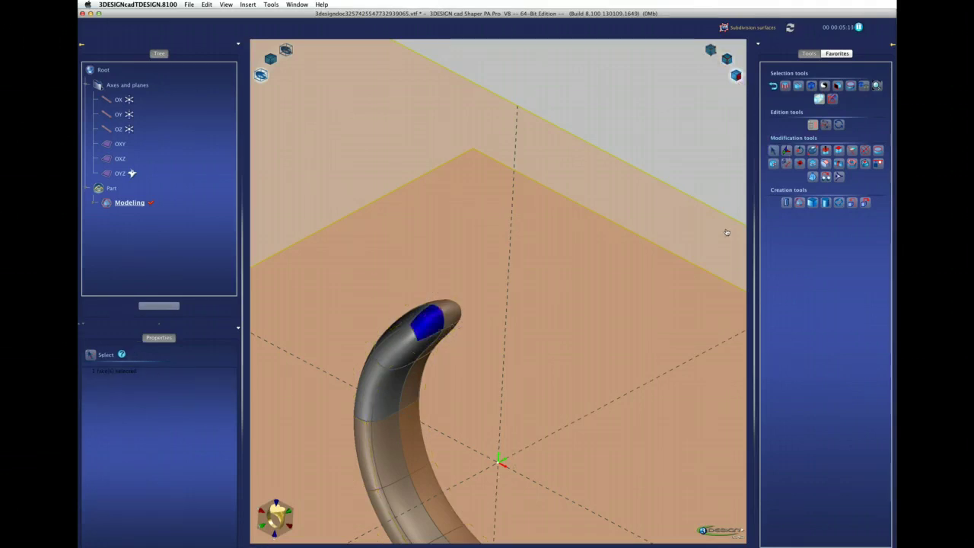
click(825, 150)
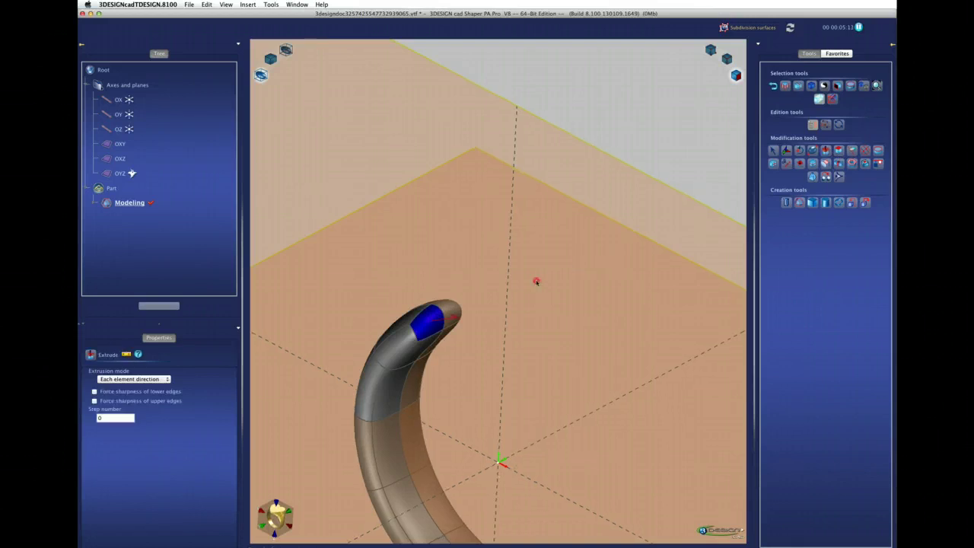
middle_drag(537, 278, 468, 335)
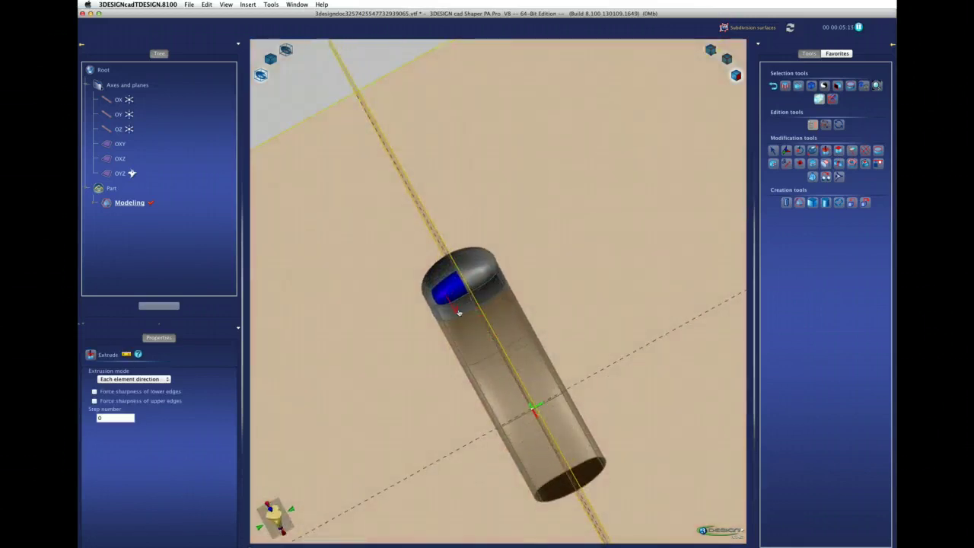
drag(459, 312, 468, 338)
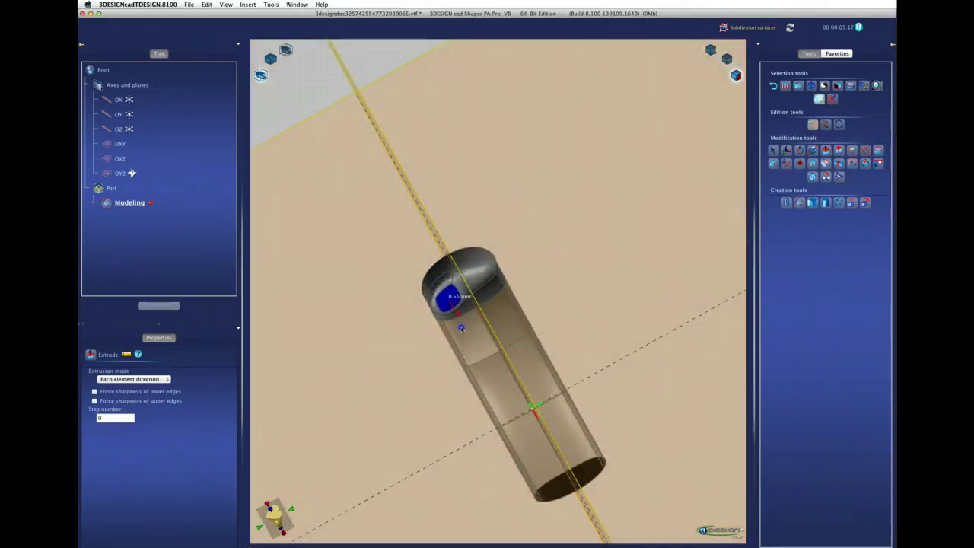
middle_drag(471, 339, 498, 283)
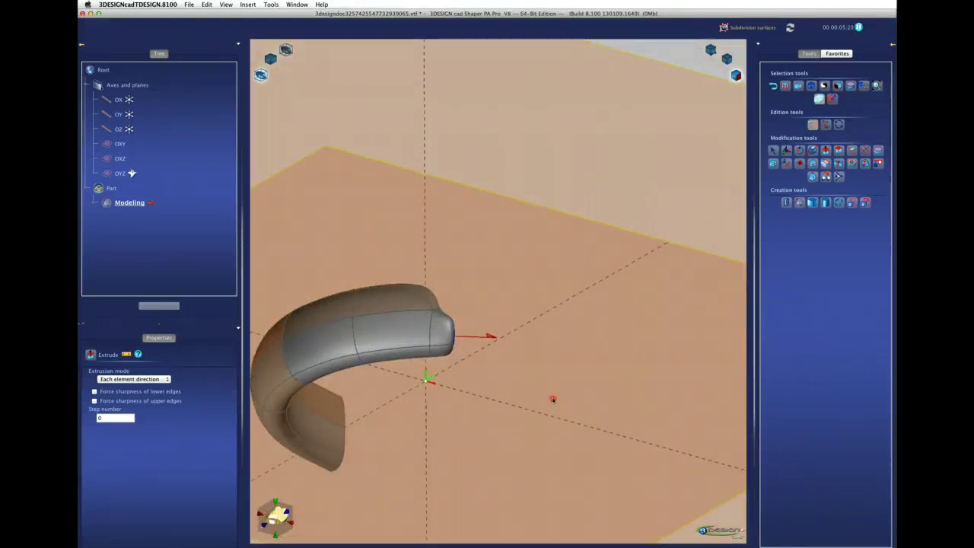
middle_drag(550, 398, 583, 278)
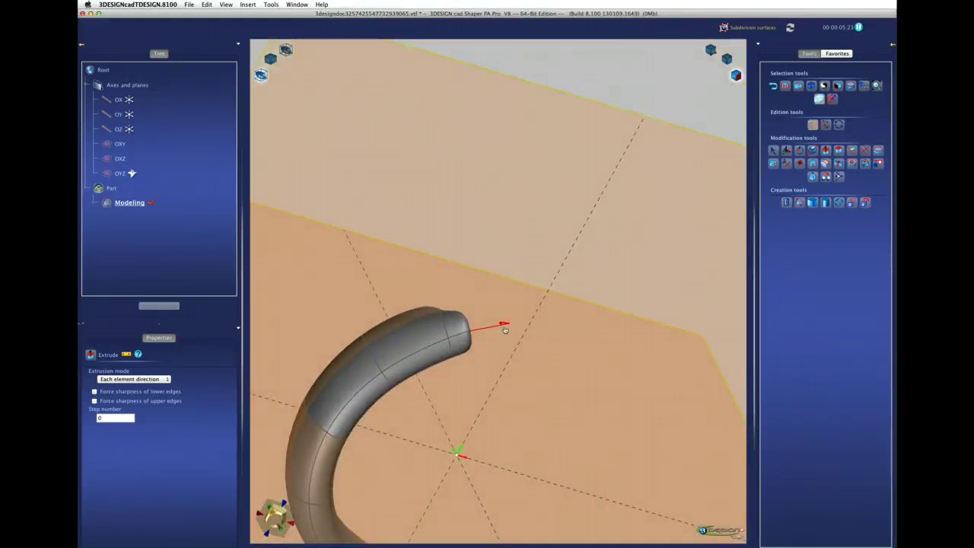
drag(505, 329, 587, 315)
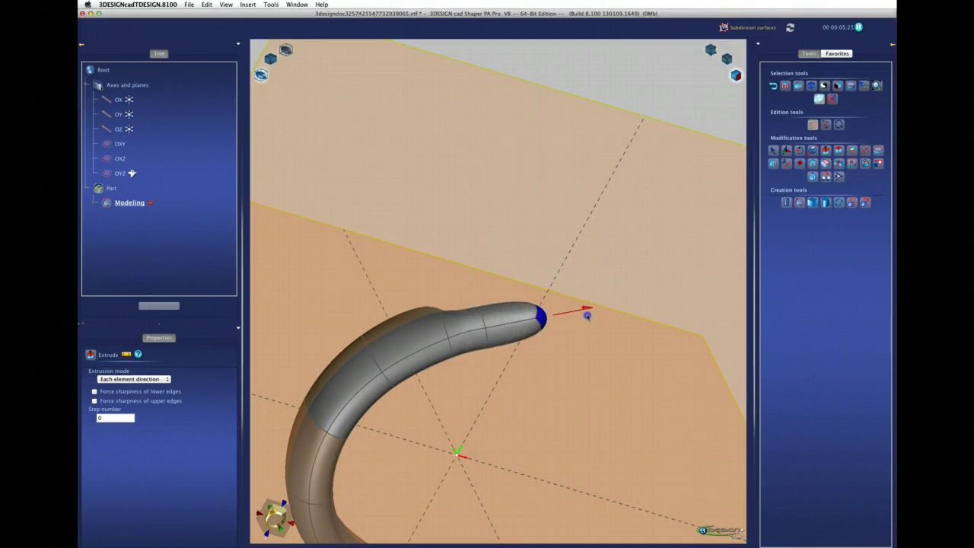
middle_drag(587, 315, 533, 384)
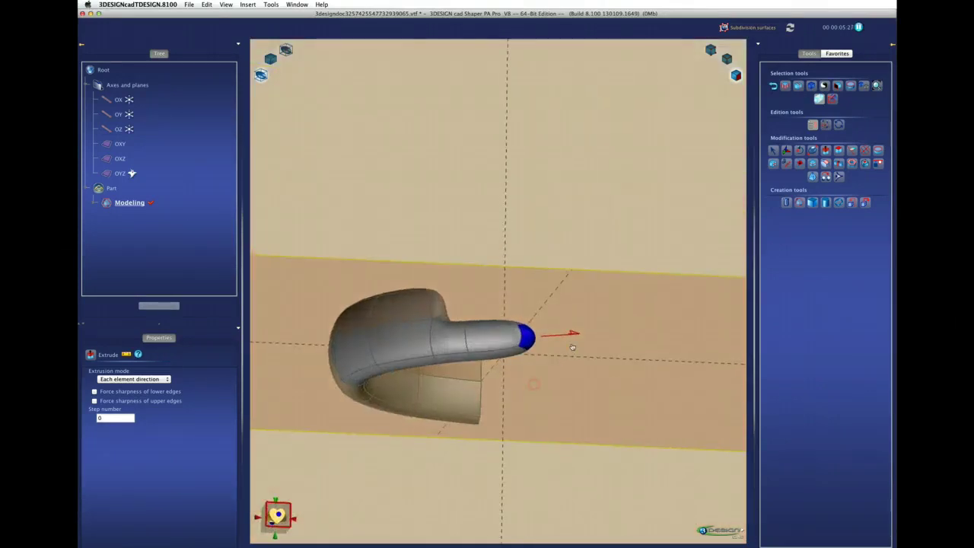
mouse_move(587, 331)
middle_down()
mouse_move(537, 269)
mouse_move(430, 387)
mouse_move(491, 409)
mouse_move(650, 322)
middle_up()
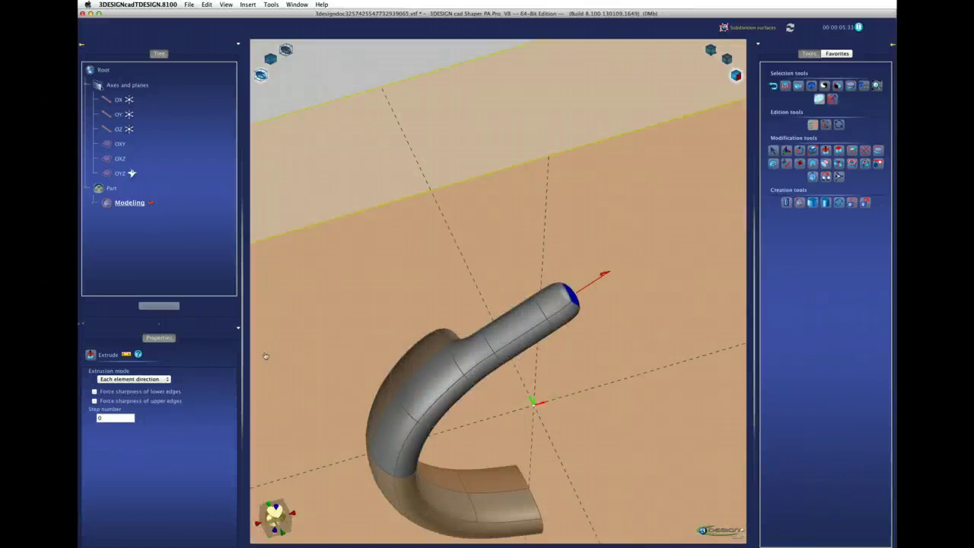
mouse_move(328, 338)
middle_down()
mouse_move(563, 336)
mouse_move(542, 217)
mouse_move(595, 292)
mouse_move(581, 266)
mouse_move(557, 261)
middle_up()
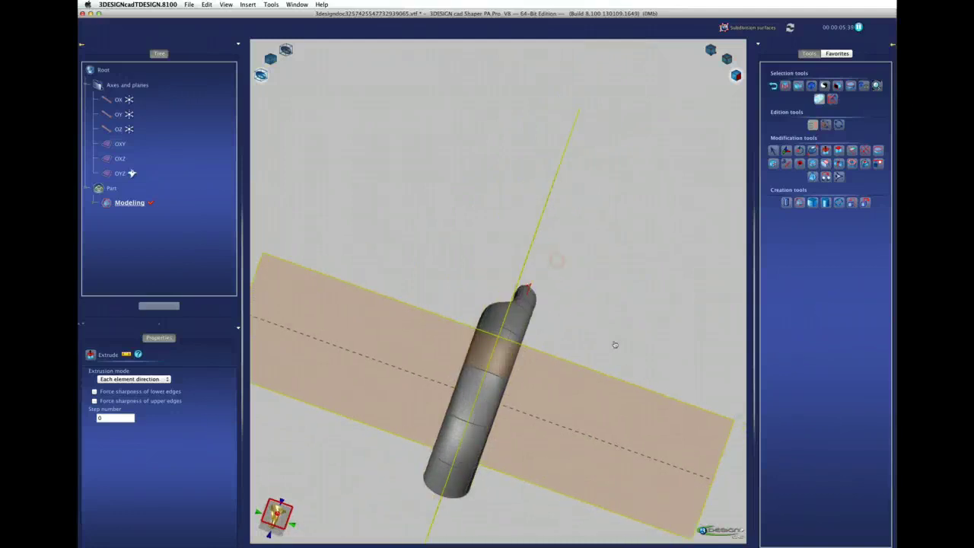
Step: In front view, delete the tube's left-half faces, leaving a 28-face, 36-vertex half-shank
mouse_move(615, 344)
middle_down()
mouse_move(670, 354)
mouse_move(654, 358)
middle_up()
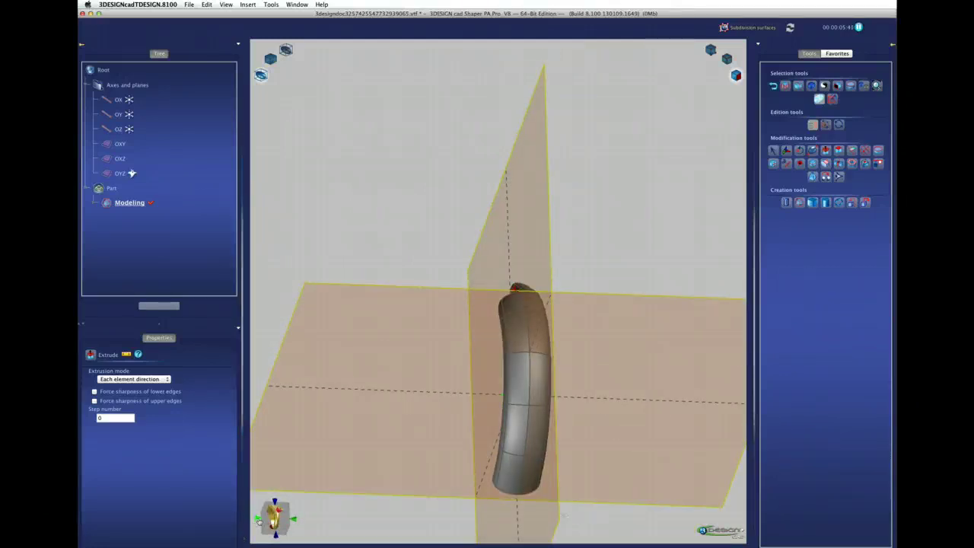
key(1)
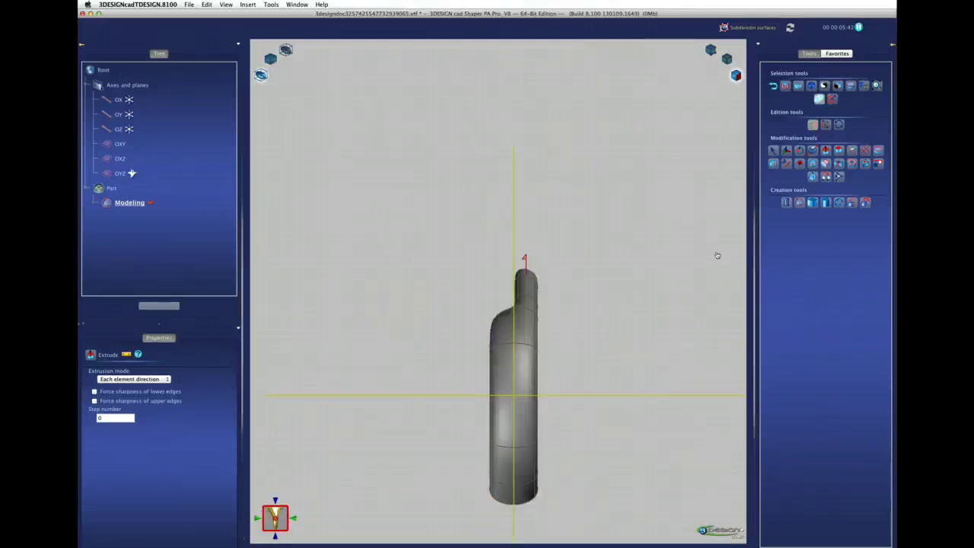
click(774, 151)
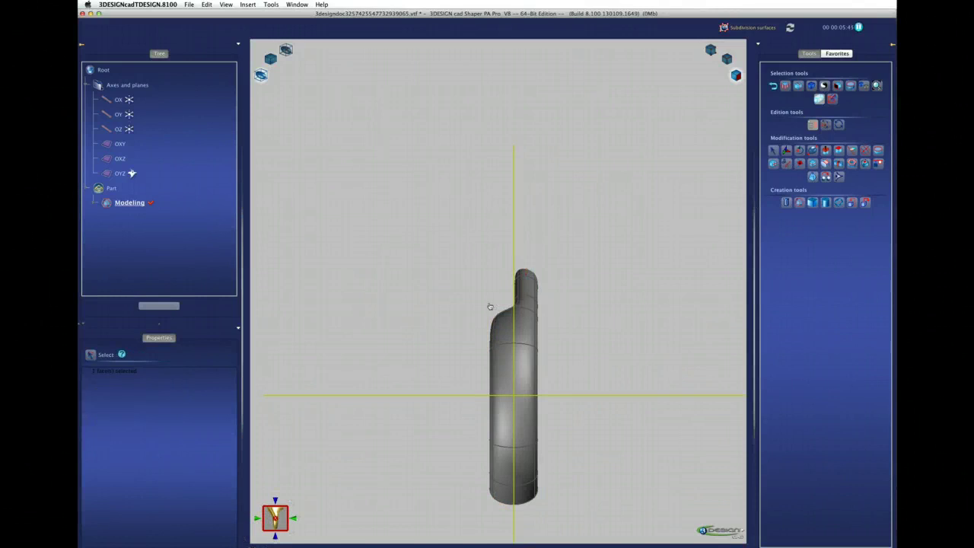
drag(506, 331, 519, 522)
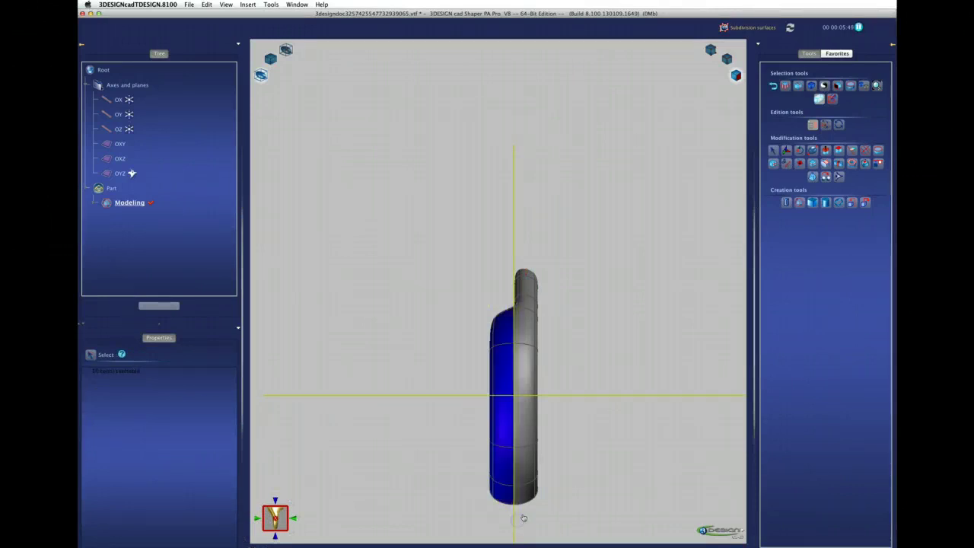
click(838, 151)
mouse_move(604, 206)
right_down()
mouse_move(518, 348)
mouse_move(424, 319)
mouse_move(531, 211)
right_up()
mouse_move(579, 239)
right_down()
mouse_move(532, 248)
mouse_move(491, 137)
mouse_move(537, 352)
mouse_move(559, 375)
right_up()
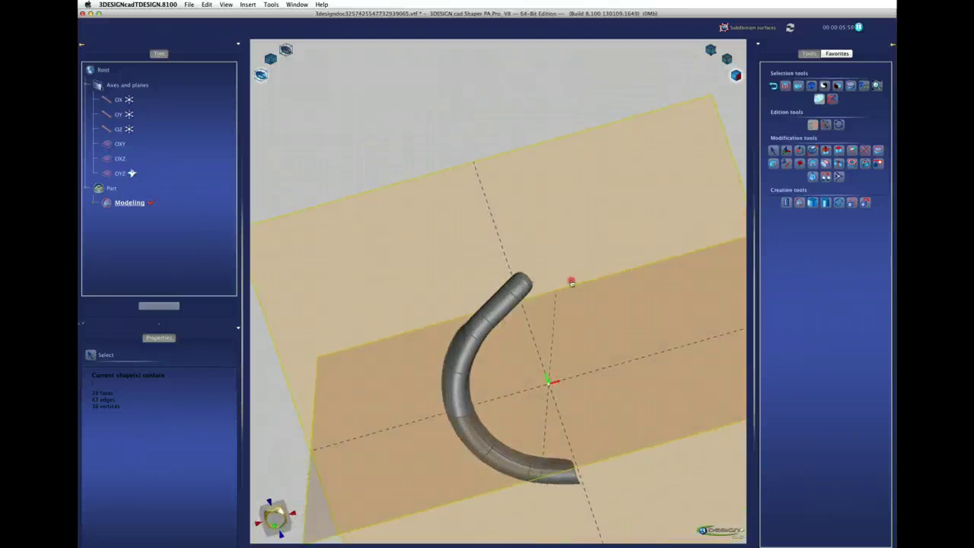
Step: Select the open end face at the top of the half-shank
mouse_move(570, 279)
right_down()
mouse_move(546, 337)
mouse_move(542, 283)
mouse_move(561, 281)
right_up()
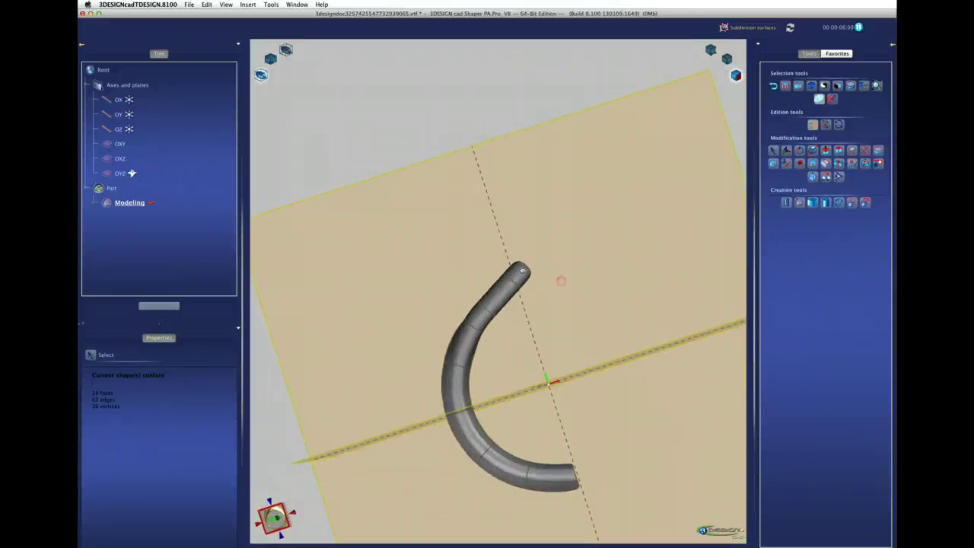
click(540, 300)
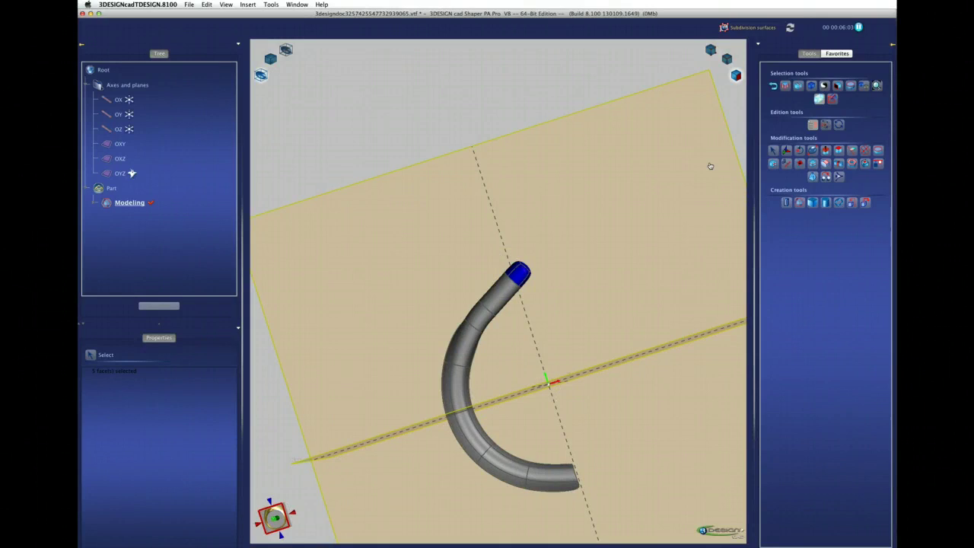
mouse_move(502, 262)
right_down()
mouse_move(572, 235)
mouse_move(572, 385)
mouse_move(591, 312)
mouse_move(583, 398)
mouse_move(600, 343)
mouse_move(587, 355)
mouse_move(604, 337)
mouse_move(563, 349)
right_up()
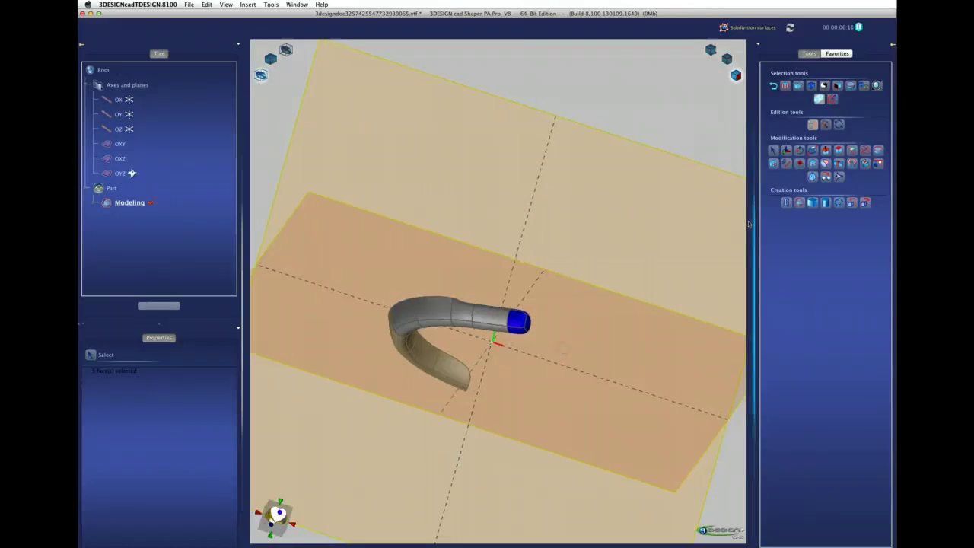
Step: Move the selected top end face to reshape the tube's bend
click(787, 151)
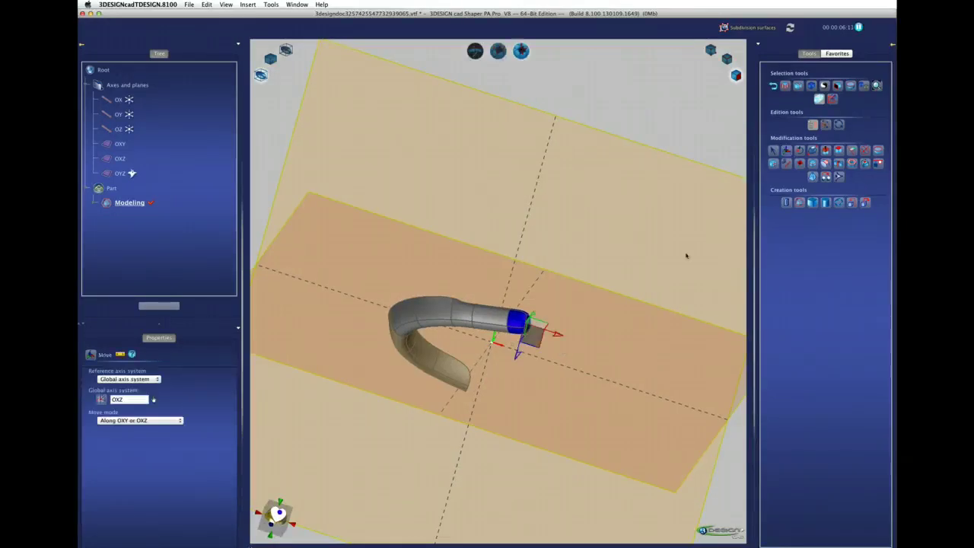
mouse_move(687, 255)
right_down()
mouse_move(652, 246)
mouse_move(587, 184)
mouse_move(584, 282)
right_up()
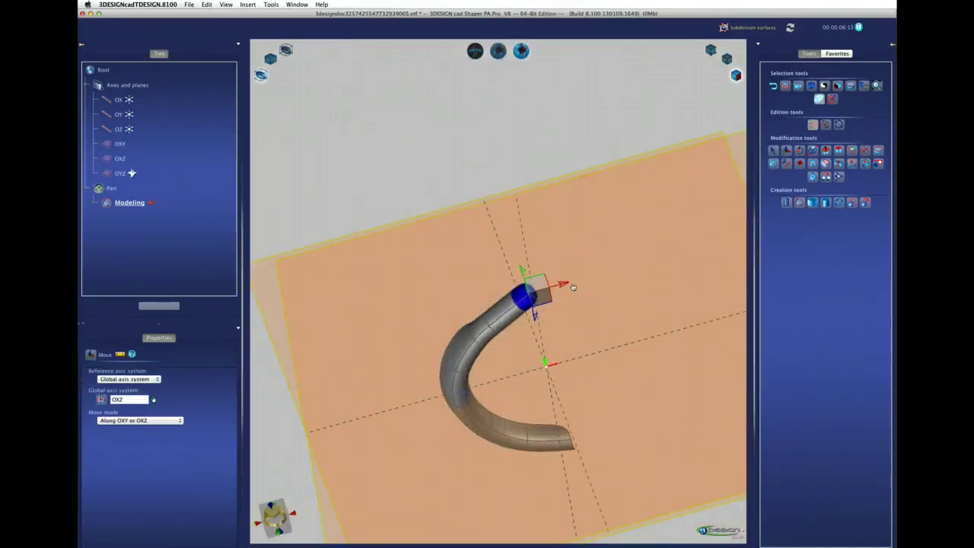
right_drag(570, 389, 572, 409)
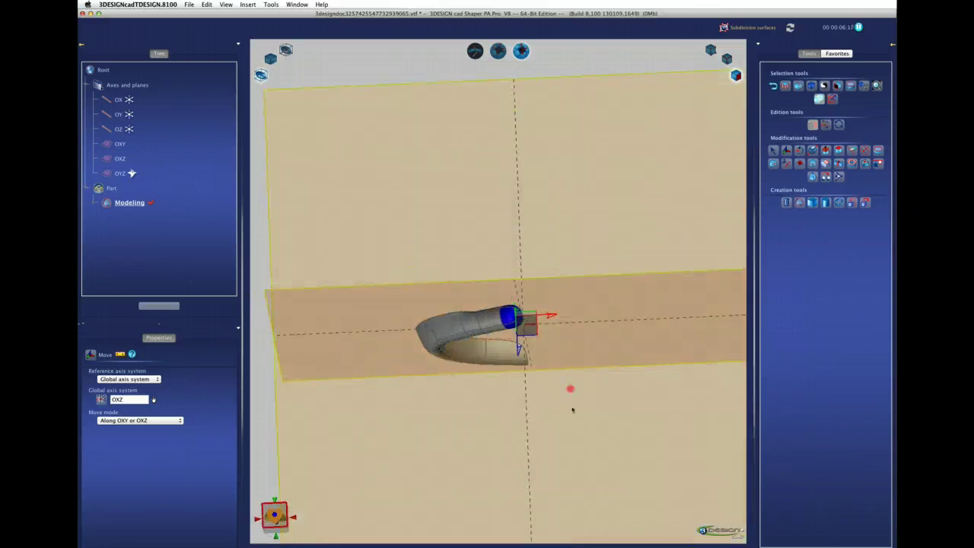
drag(525, 371, 525, 367)
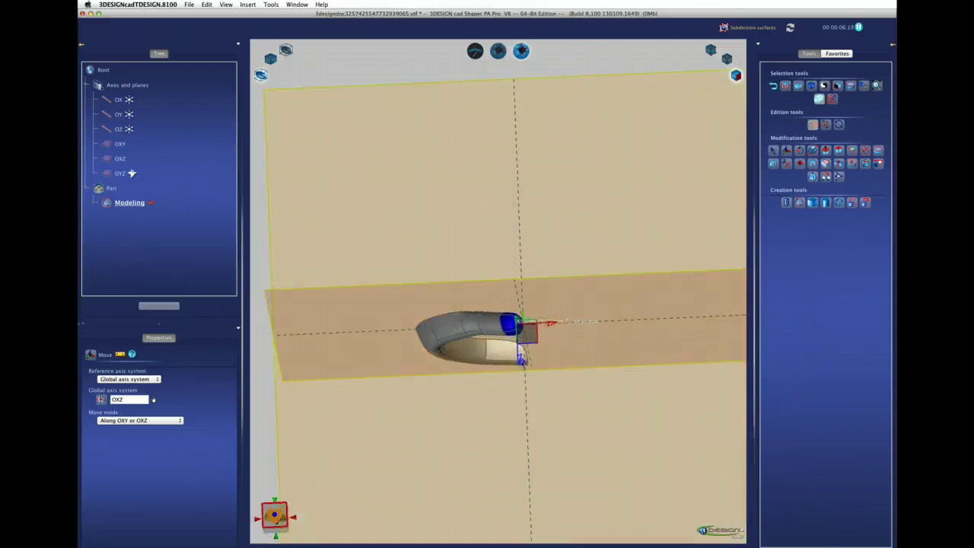
right_drag(525, 368, 500, 239)
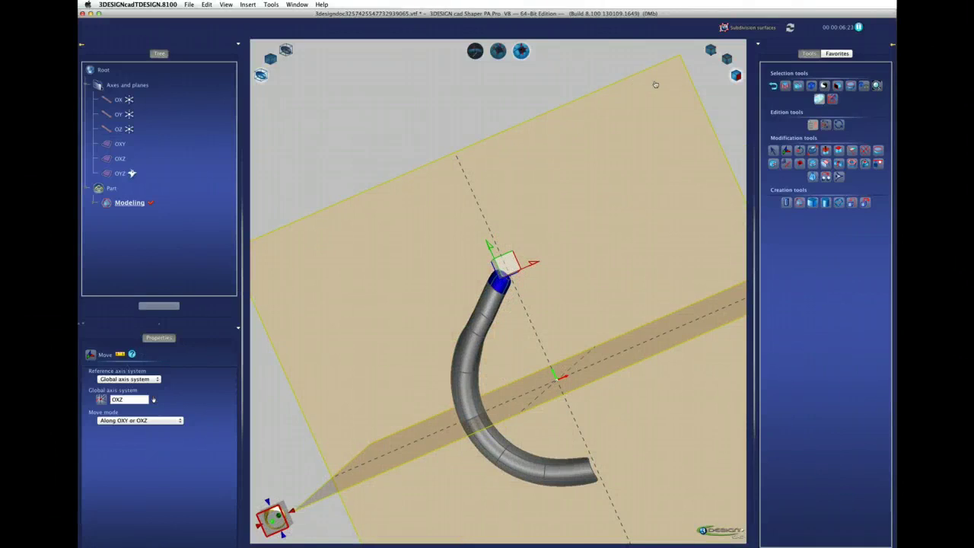
click(773, 150)
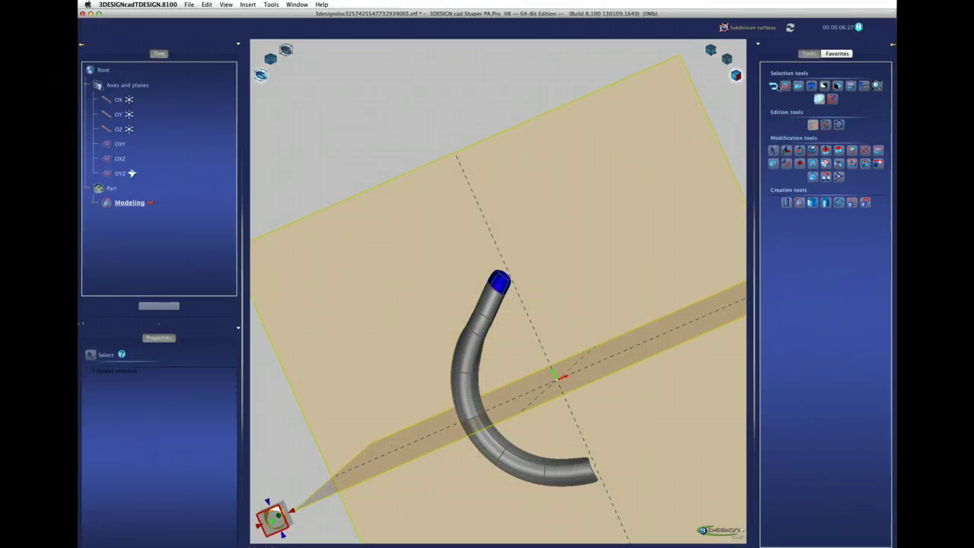
Step: Turn on the subdivision-surface preview and start a mirror across the OXZ plane
click(774, 86)
right_drag(617, 245, 687, 249)
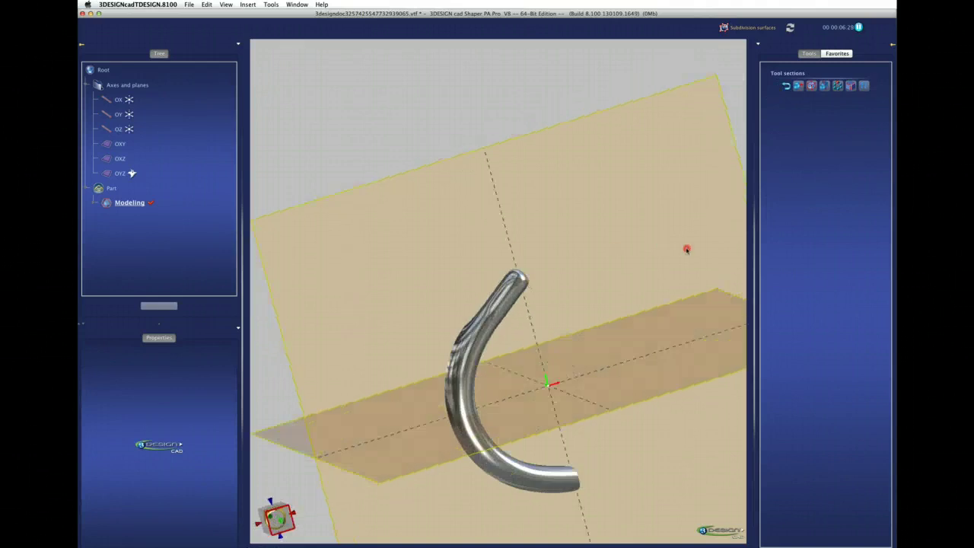
click(824, 86)
Step: Apply the OXZ mirror with Weld on, then start an OYZ mirror previewing a teardrop ring
right_drag(634, 290, 655, 304)
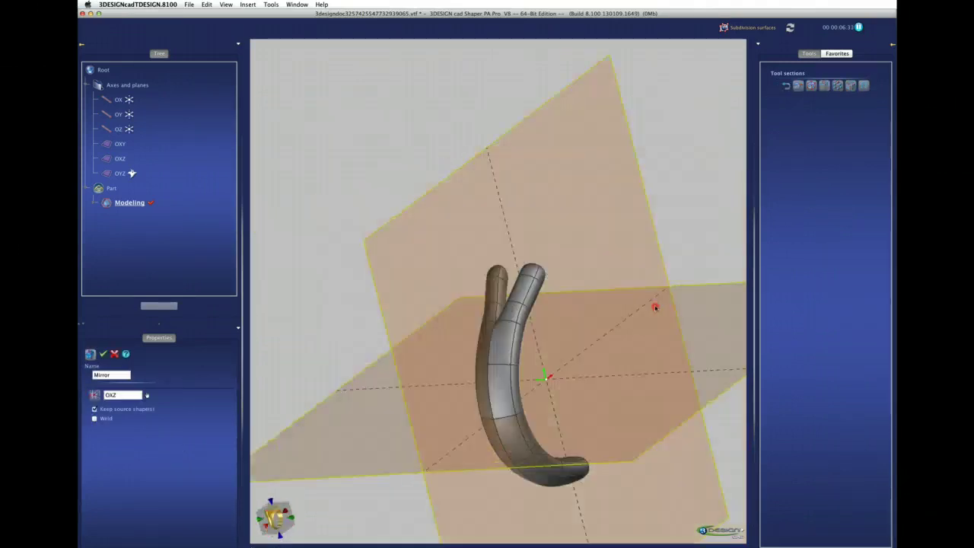
click(94, 418)
click(104, 354)
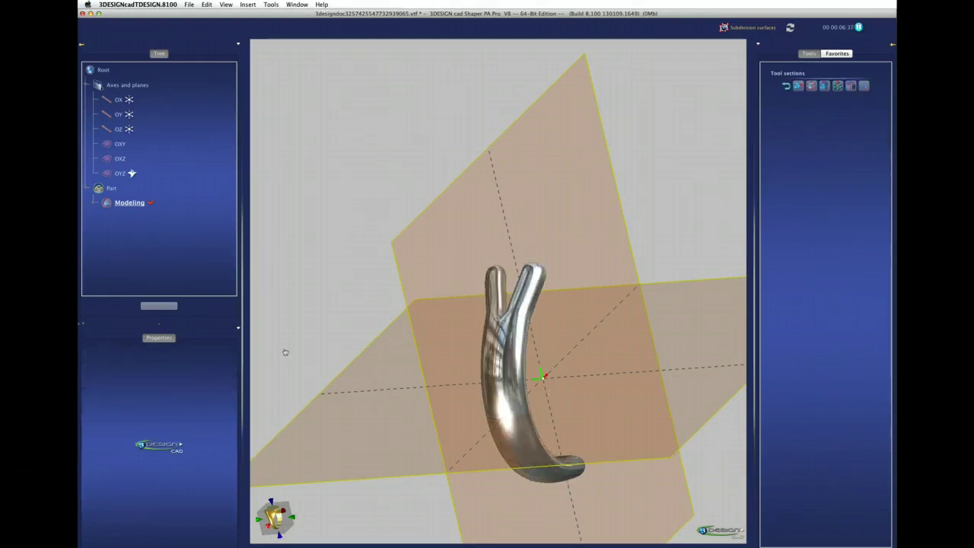
click(830, 89)
middle_drag(724, 222, 472, 350)
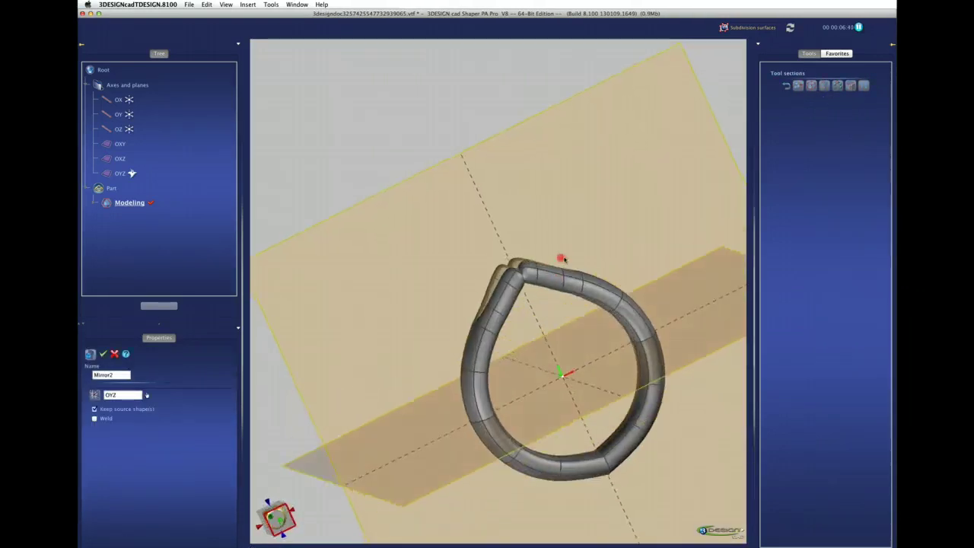
Step: Apply the OYZ mirror with Weld on, closing the halves into one ring
click(94, 418)
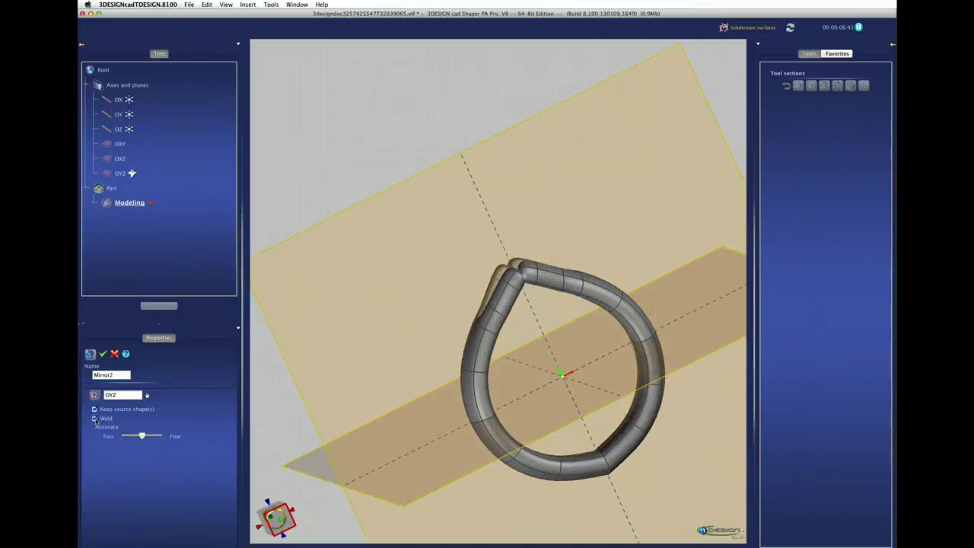
click(104, 353)
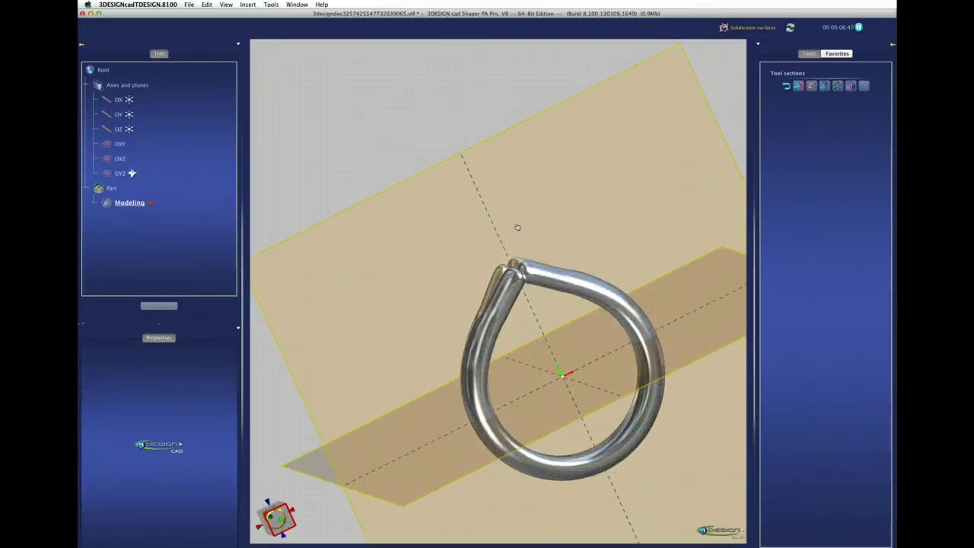
mouse_move(518, 226)
middle_down()
mouse_move(481, 272)
mouse_move(247, 226)
middle_up()
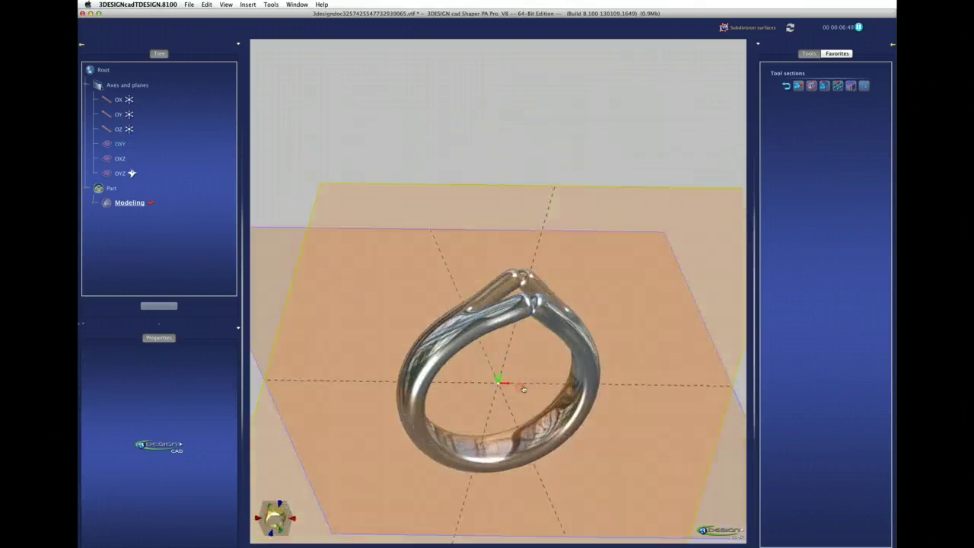
Step: Expand the Modeling, Mirror2 and Mirror nodes in the Tree down to Edit surface
click(93, 206)
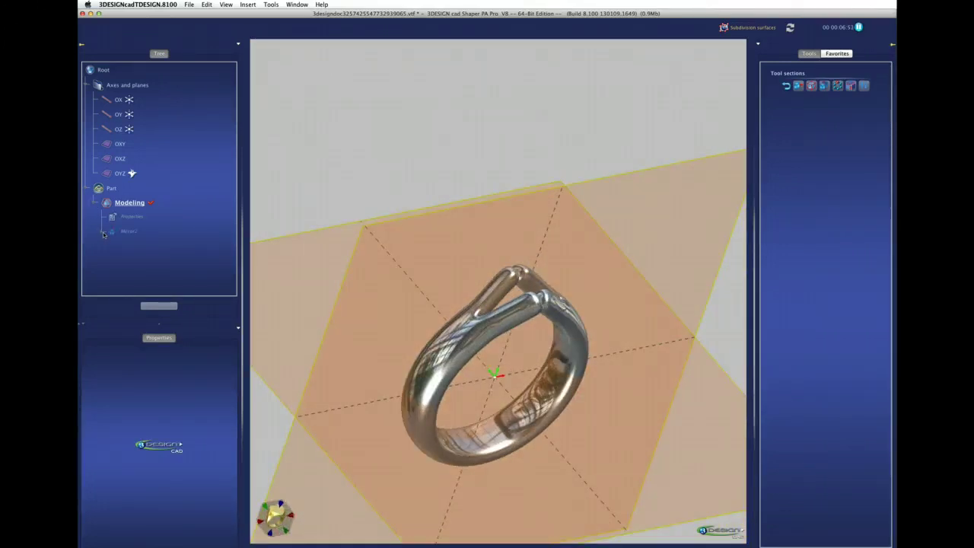
click(103, 233)
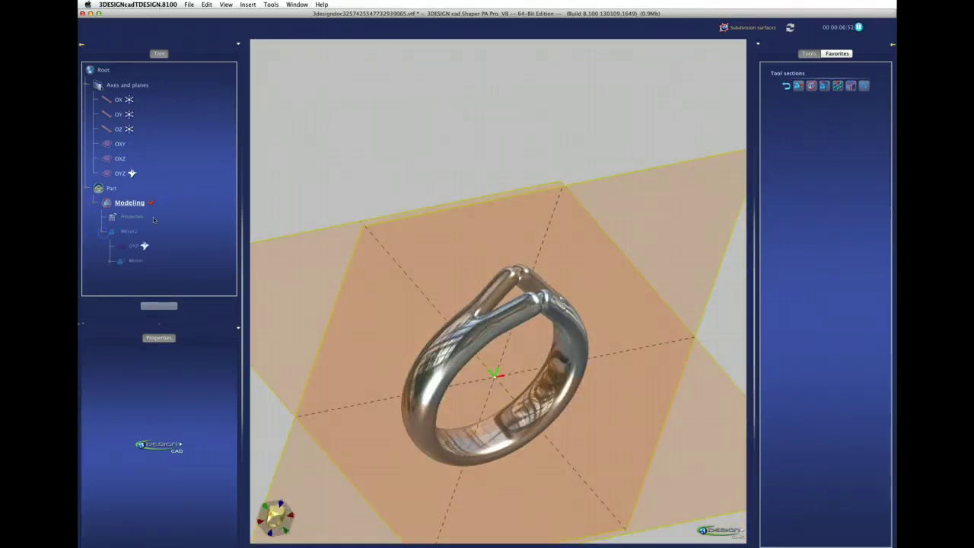
click(109, 264)
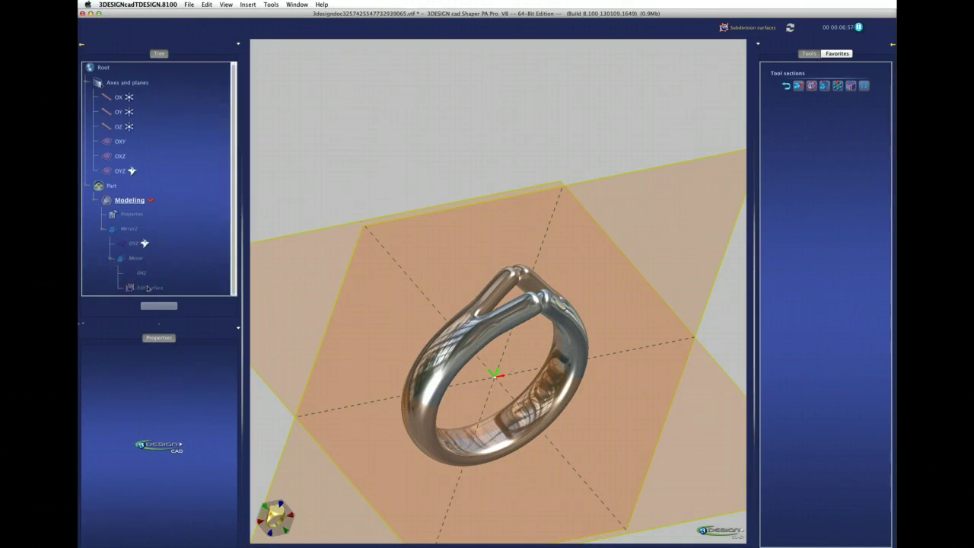
Step: Reopen the Edit surface cage and zoom in on the prong tips
double_click(148, 287)
middle_drag(283, 276, 343, 333)
scroll(343, 332, up, 3)
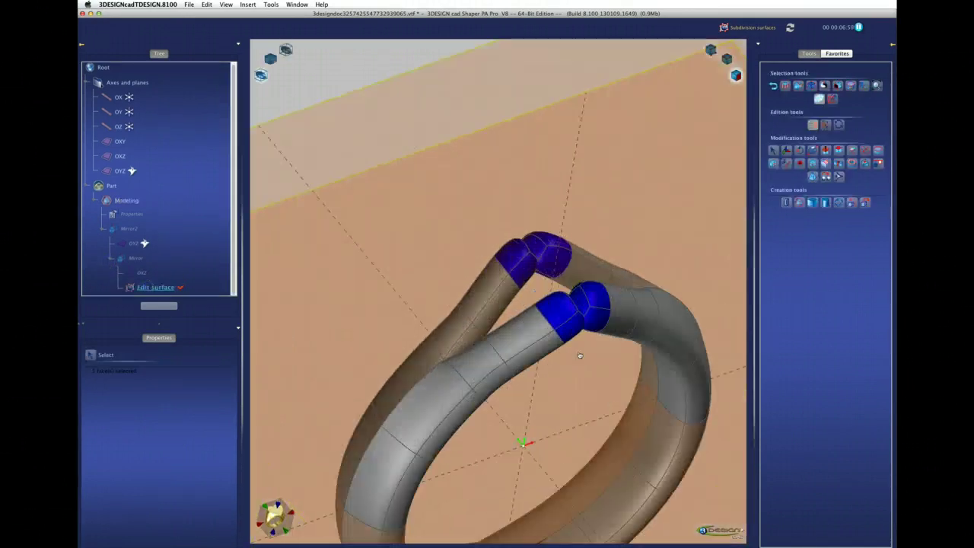
scroll(591, 389, up, 2)
scroll(590, 388, down, 2)
middle_drag(591, 389, 567, 400)
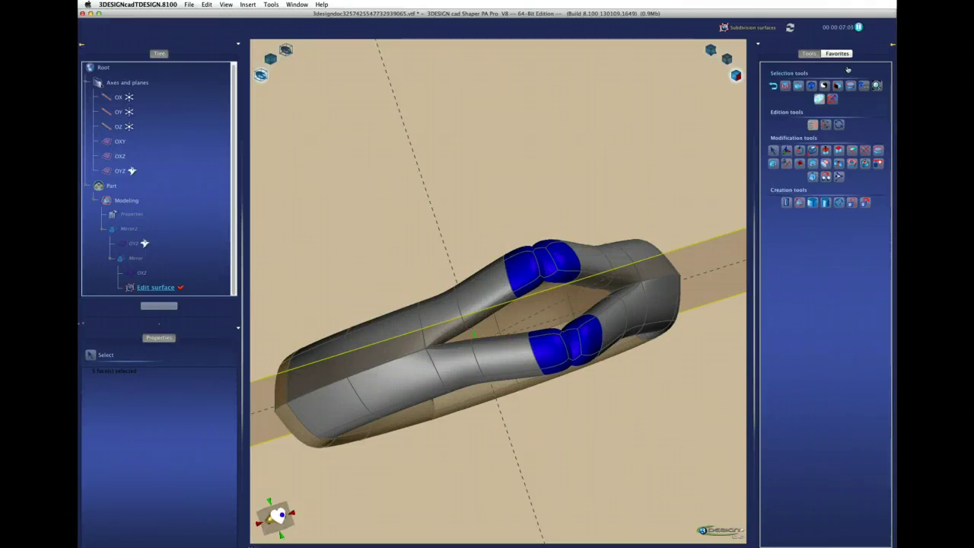
Step: Move the selected tip faces apart and lower them to open the top
click(786, 151)
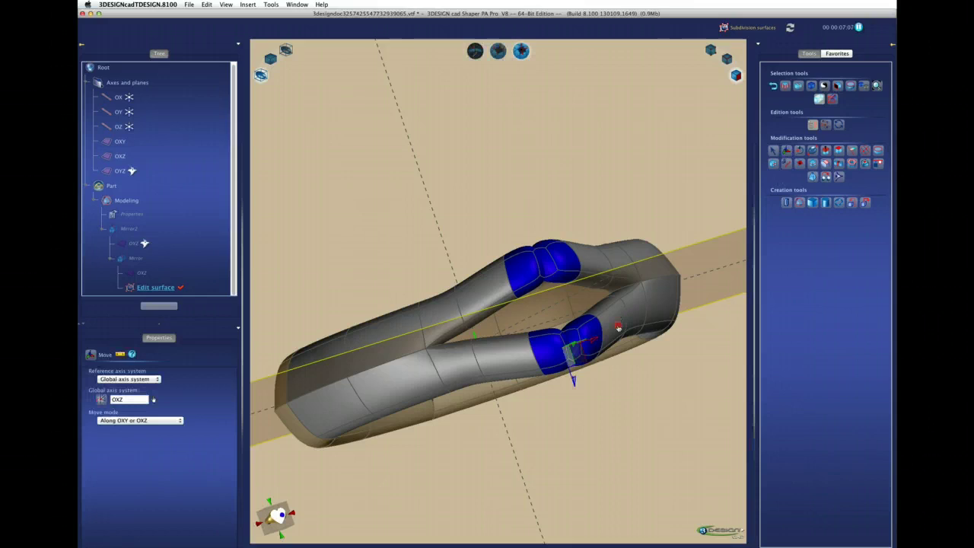
middle_drag(570, 373, 561, 360)
drag(561, 359, 524, 418)
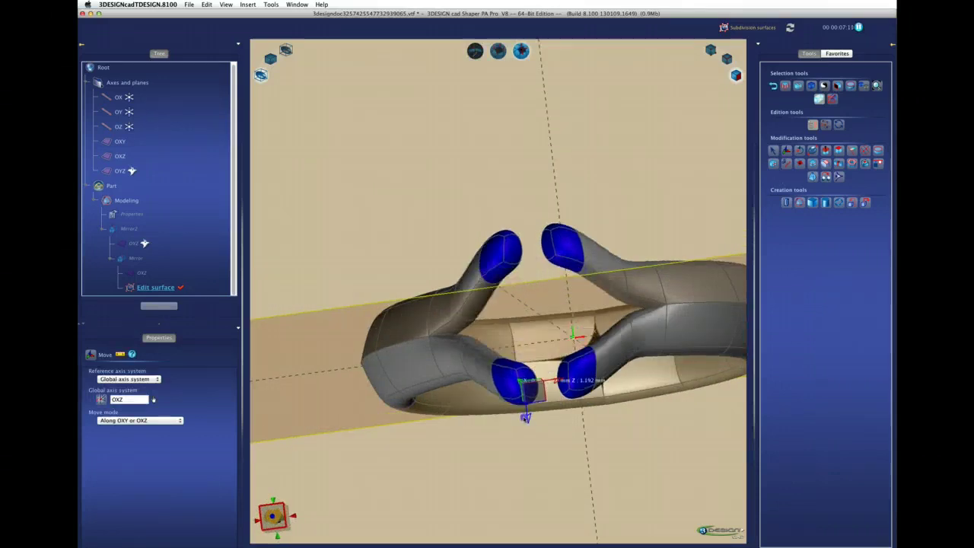
mouse_move(524, 417)
middle_down()
mouse_move(544, 212)
mouse_move(620, 374)
middle_up()
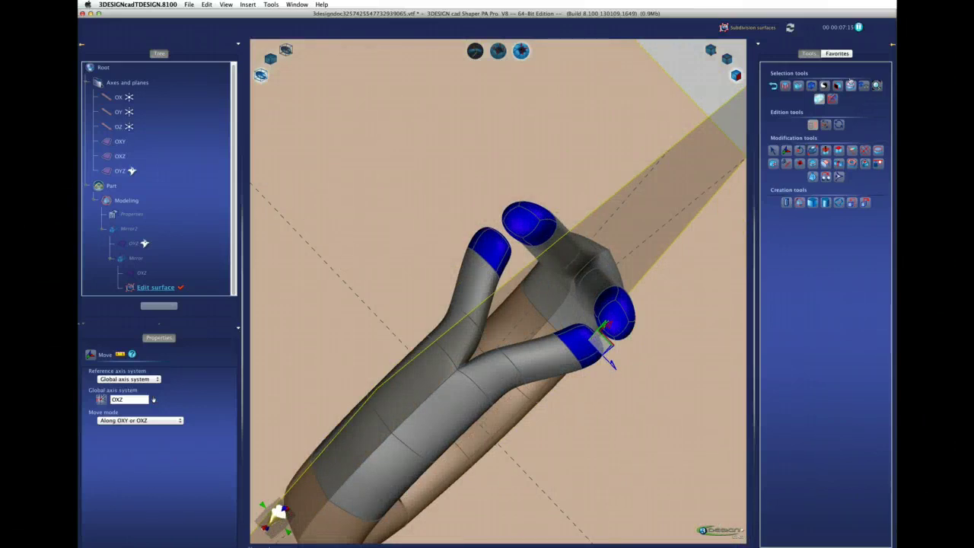
Step: Rotate the prong tips to curve the prongs, then exit surface editing
click(611, 365)
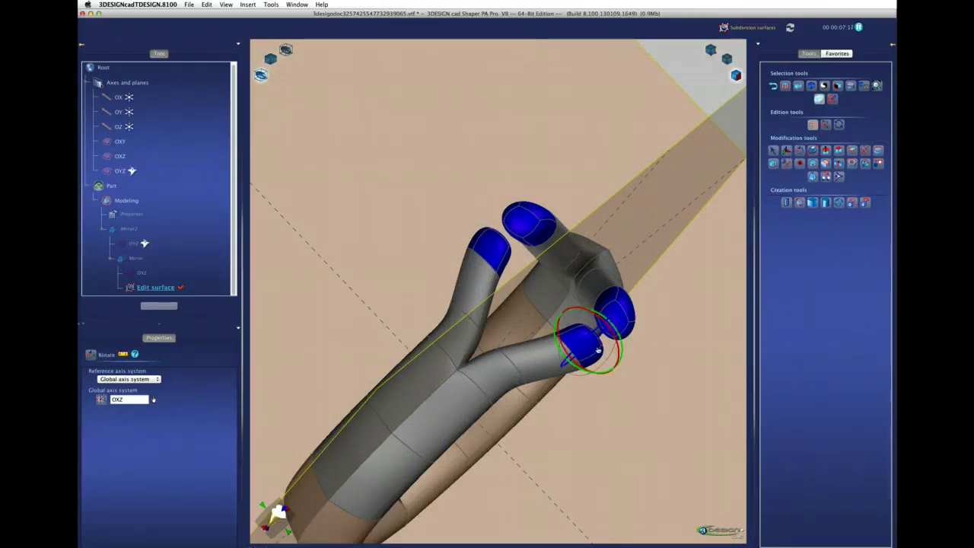
middle_drag(611, 366, 609, 370)
drag(608, 370, 611, 352)
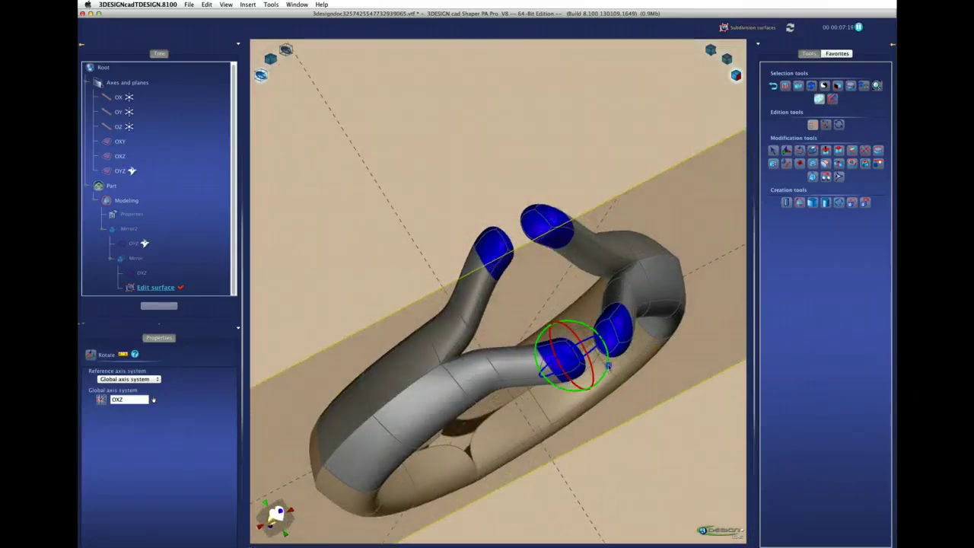
mouse_move(610, 352)
middle_down()
mouse_move(599, 288)
mouse_move(614, 347)
middle_up()
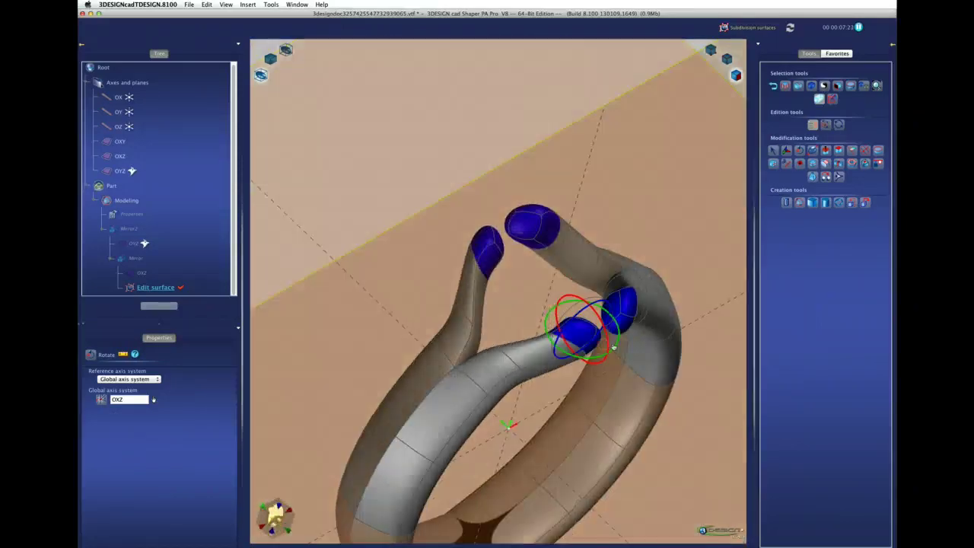
mouse_move(660, 310)
middle_down()
mouse_move(576, 367)
mouse_move(700, 281)
mouse_move(566, 392)
mouse_move(571, 274)
mouse_move(555, 267)
mouse_move(579, 285)
mouse_move(555, 327)
mouse_move(495, 385)
mouse_move(414, 310)
middle_up()
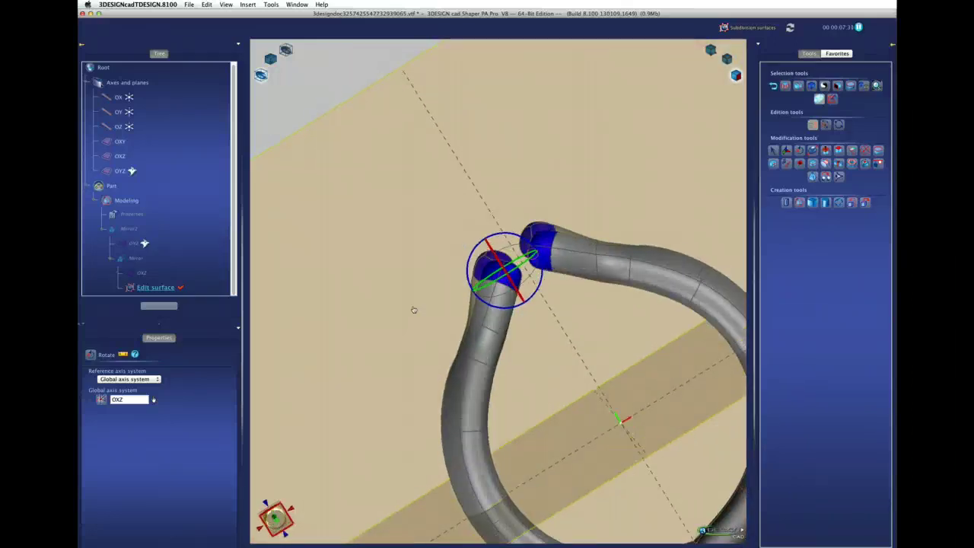
middle_drag(475, 360, 526, 405)
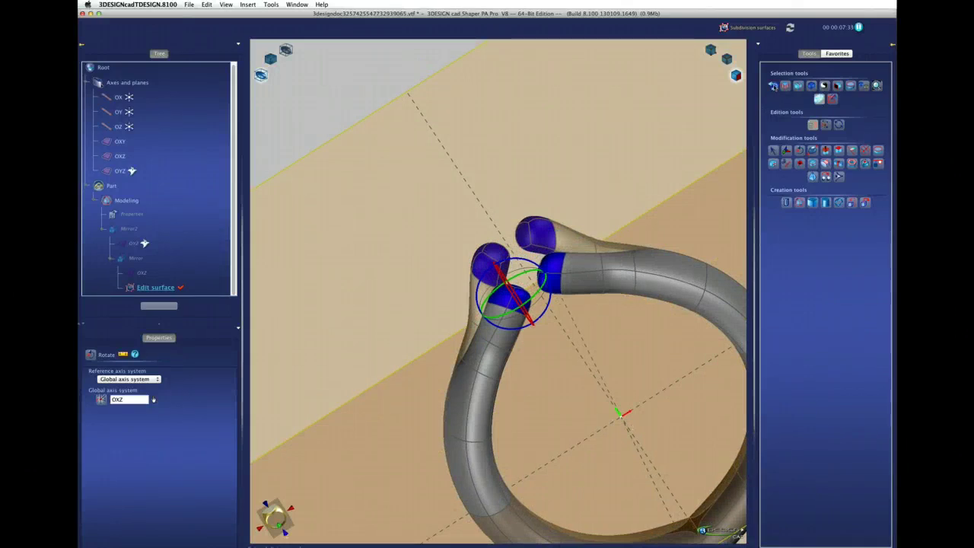
click(772, 86)
Step: Zoom out to Part level and orbit around the chrome ring to inspect its split prongs from several angles
scroll(557, 260, down, 5)
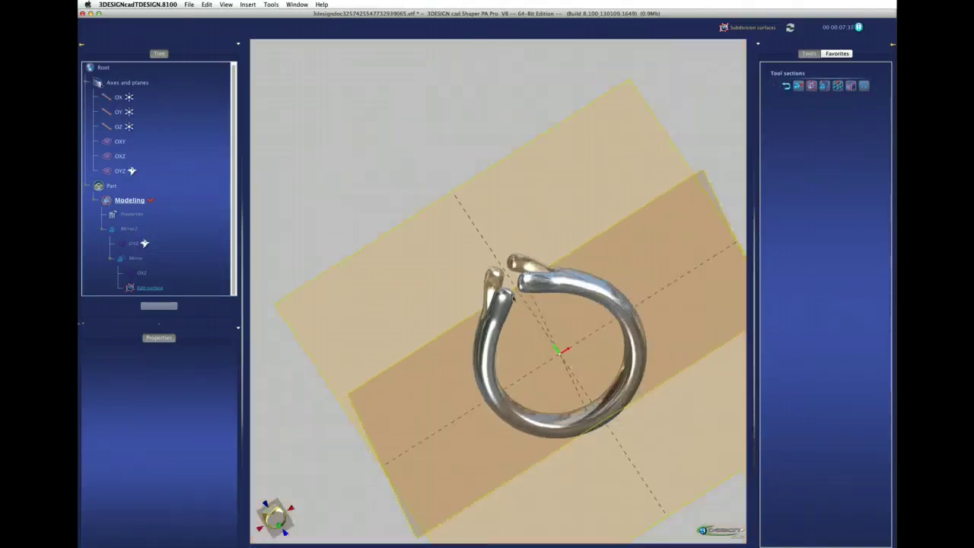
mouse_move(558, 260)
middle_down()
mouse_move(542, 207)
mouse_move(612, 321)
middle_up()
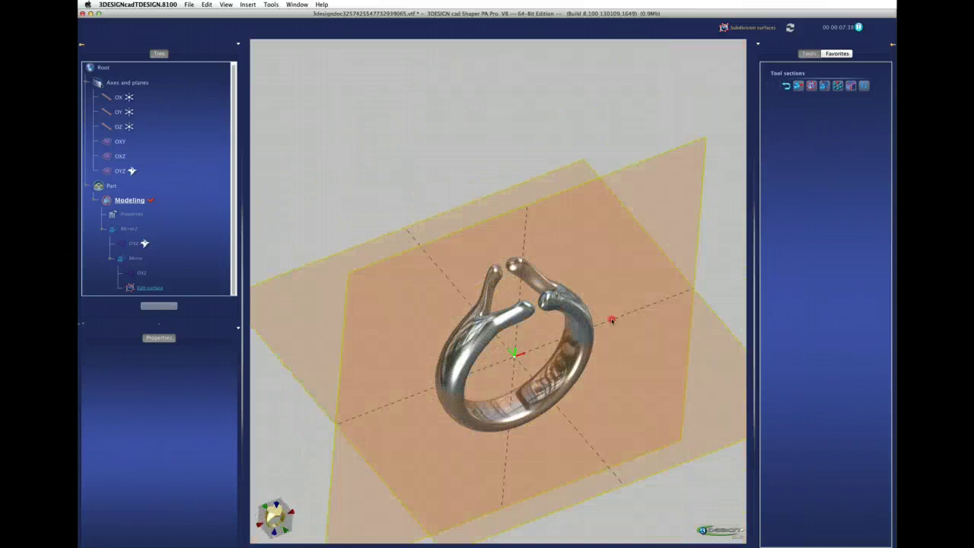
click(786, 87)
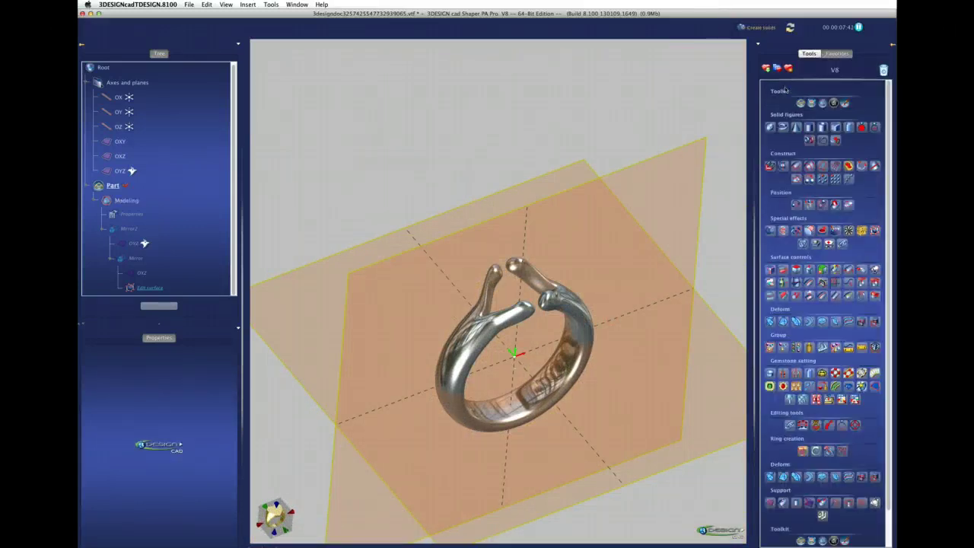
right_drag(519, 277, 424, 440)
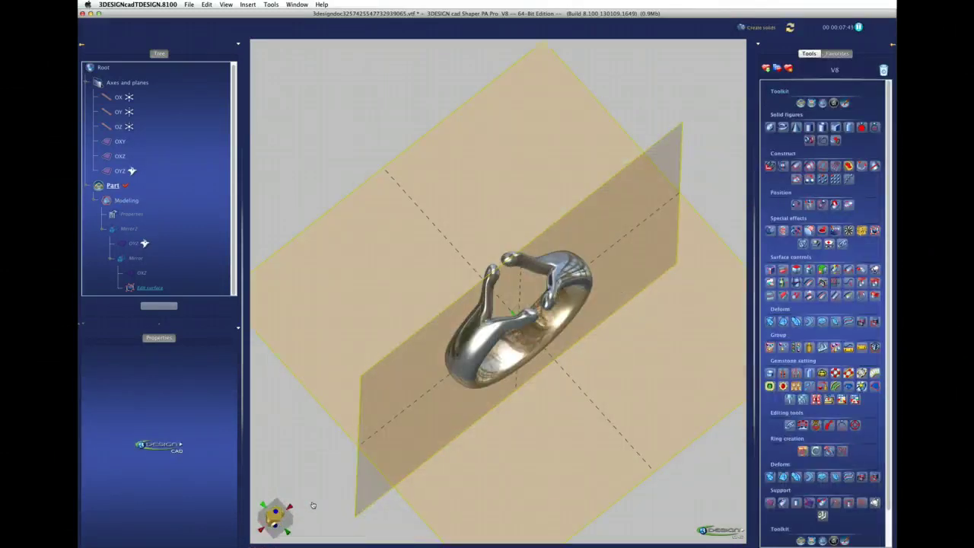
mouse_move(550, 454)
right_down()
mouse_move(625, 399)
mouse_move(542, 392)
right_up()
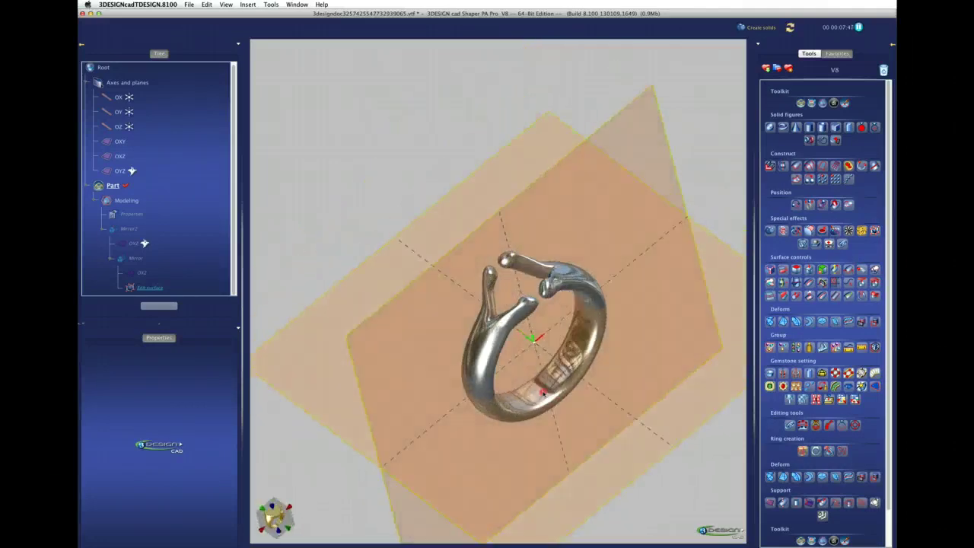
right_drag(438, 417, 561, 289)
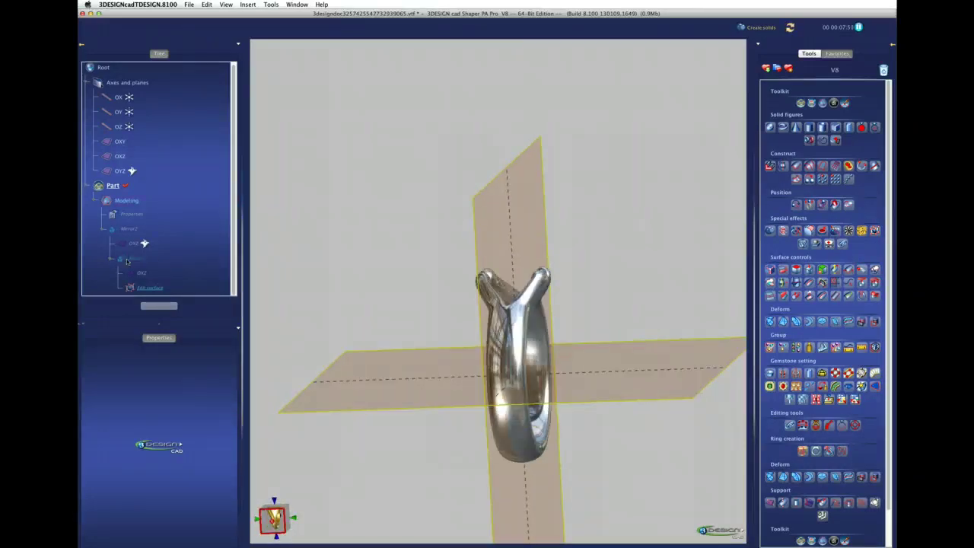
Step: Reopen the ring's subdivision surface for editing and pick a control vertex on the shank
double_click(152, 288)
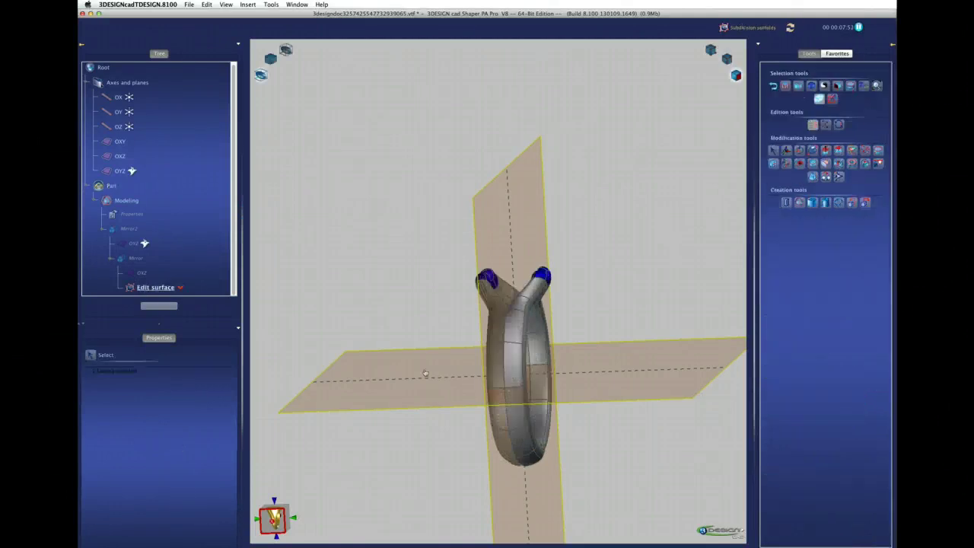
mouse_move(471, 406)
right_down()
mouse_move(524, 401)
mouse_move(560, 424)
mouse_move(544, 357)
mouse_move(526, 355)
right_up()
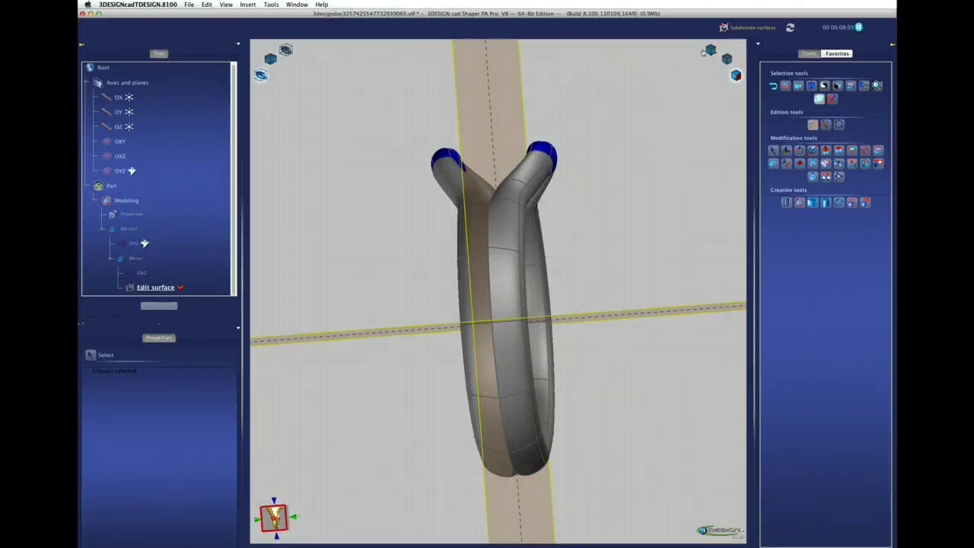
mouse_move(605, 305)
right_down()
mouse_move(591, 182)
mouse_move(533, 144)
mouse_move(502, 180)
right_up()
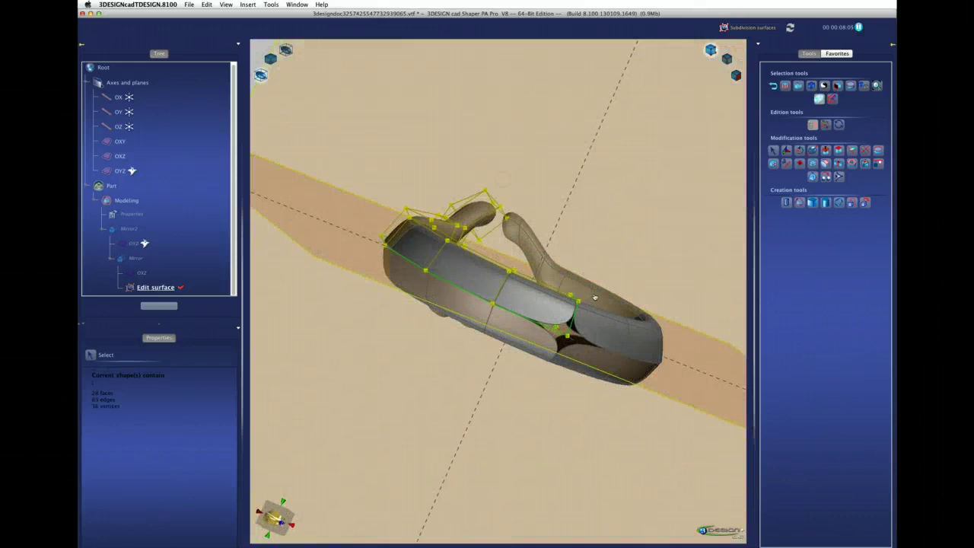
mouse_move(594, 297)
right_down()
mouse_move(587, 198)
mouse_move(556, 181)
right_up()
mouse_move(531, 290)
right_down()
mouse_move(527, 274)
mouse_move(455, 301)
right_up()
click(531, 278)
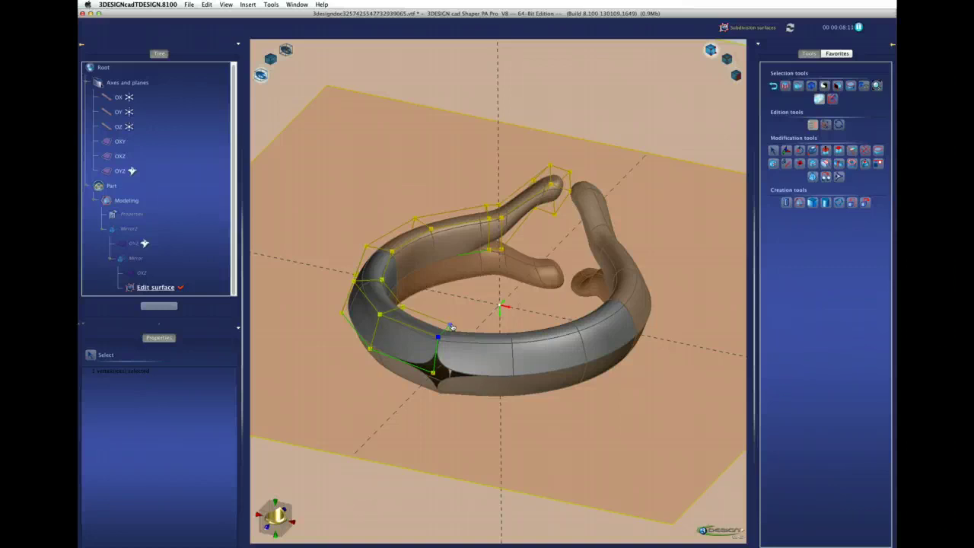
right_drag(495, 331, 584, 254)
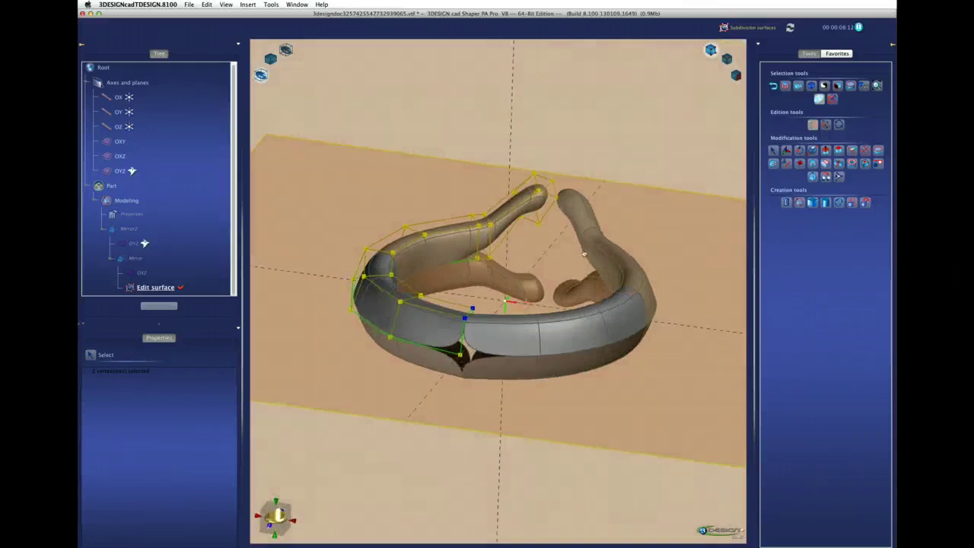
Step: Pull two control vertices on the shank's side slightly downward with Move to reshape the band
click(788, 151)
right_drag(597, 341, 607, 307)
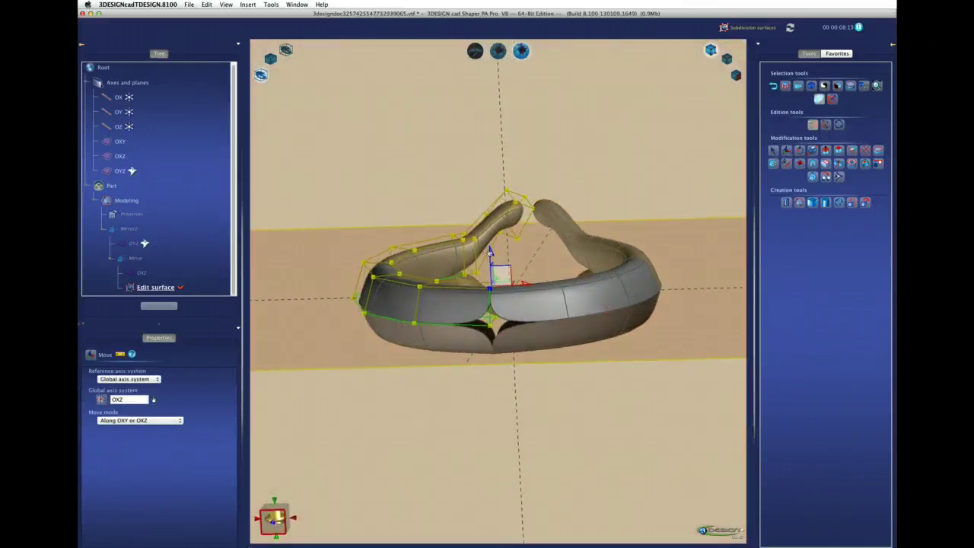
click(419, 287)
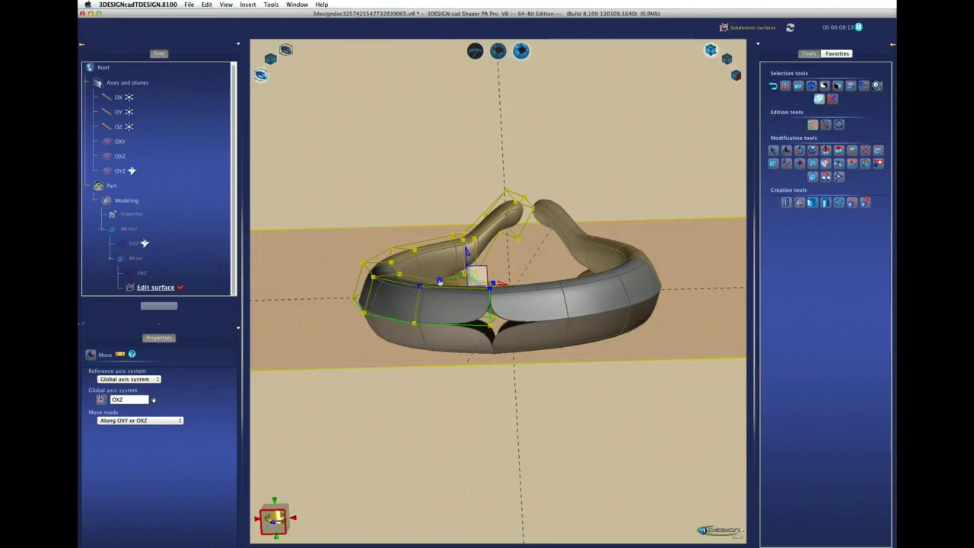
shift+click(440, 282)
drag(460, 252, 460, 256)
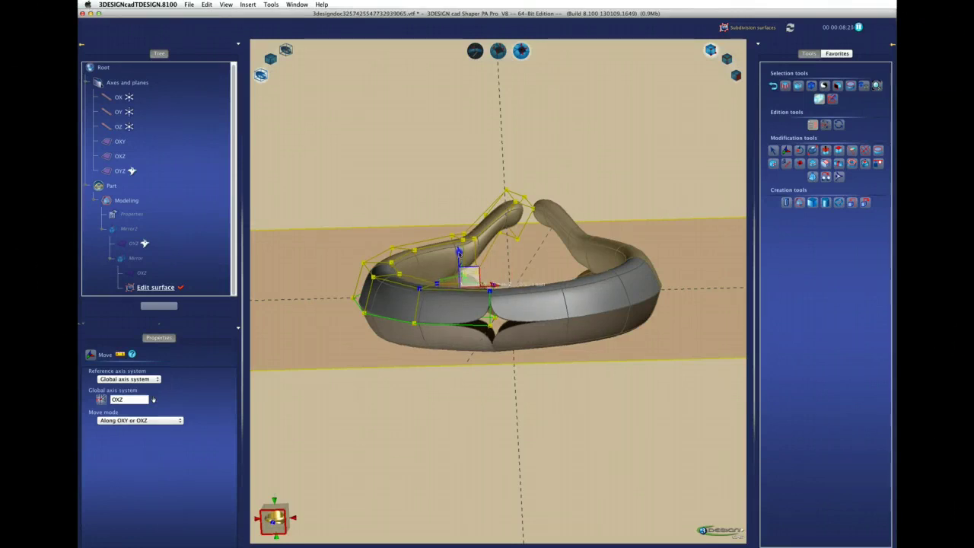
middle_drag(459, 255, 458, 254)
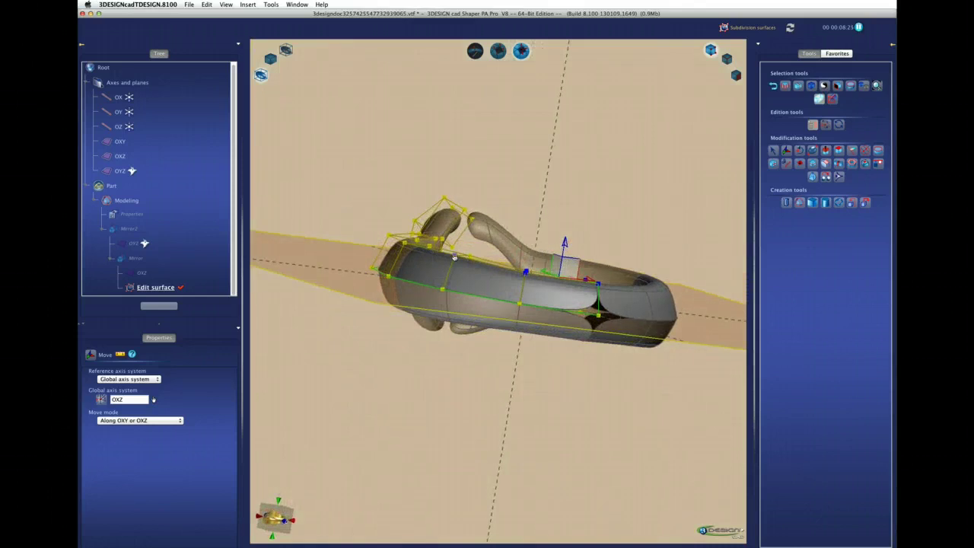
mouse_move(454, 258)
middle_down()
mouse_move(419, 258)
mouse_move(430, 278)
mouse_move(384, 324)
mouse_move(398, 318)
middle_up()
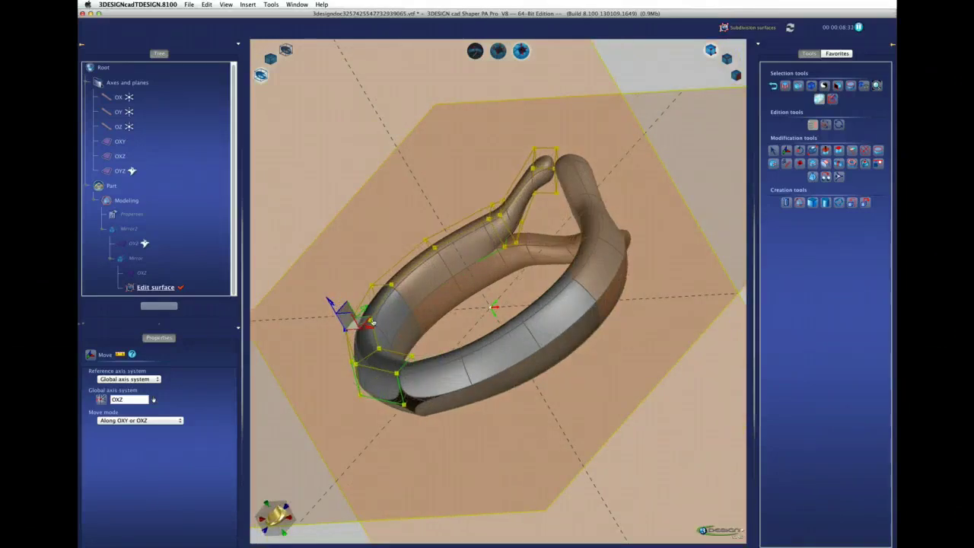
Step: Add another cage point to the selection and pinch the side of the shank tube inward
scroll(374, 322, up, 5)
scroll(411, 293, down, 2)
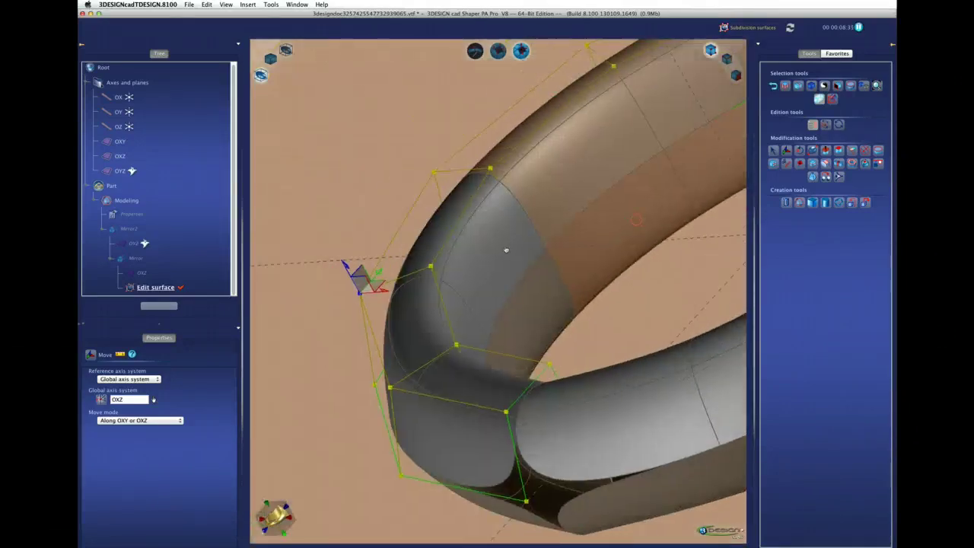
shift+click(434, 268)
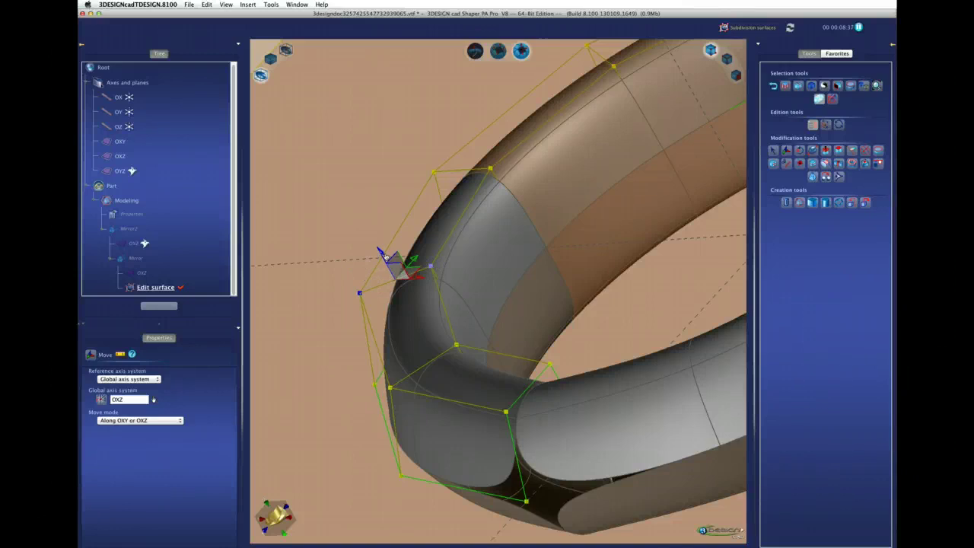
mouse_move(390, 260)
middle_down()
mouse_move(635, 221)
mouse_move(561, 196)
mouse_move(631, 262)
mouse_move(586, 224)
mouse_move(553, 227)
mouse_move(563, 261)
mouse_move(589, 224)
mouse_move(583, 235)
mouse_move(517, 203)
mouse_move(548, 239)
mouse_move(435, 226)
mouse_move(495, 223)
mouse_move(617, 270)
mouse_move(598, 213)
mouse_move(554, 205)
mouse_move(439, 242)
mouse_move(446, 207)
mouse_move(583, 206)
middle_up()
drag(560, 196, 546, 194)
Step: Shift the prong's control points 0.427 mm left to taper the forked tube
mouse_move(548, 194)
middle_down()
mouse_move(487, 175)
mouse_move(432, 211)
middle_up()
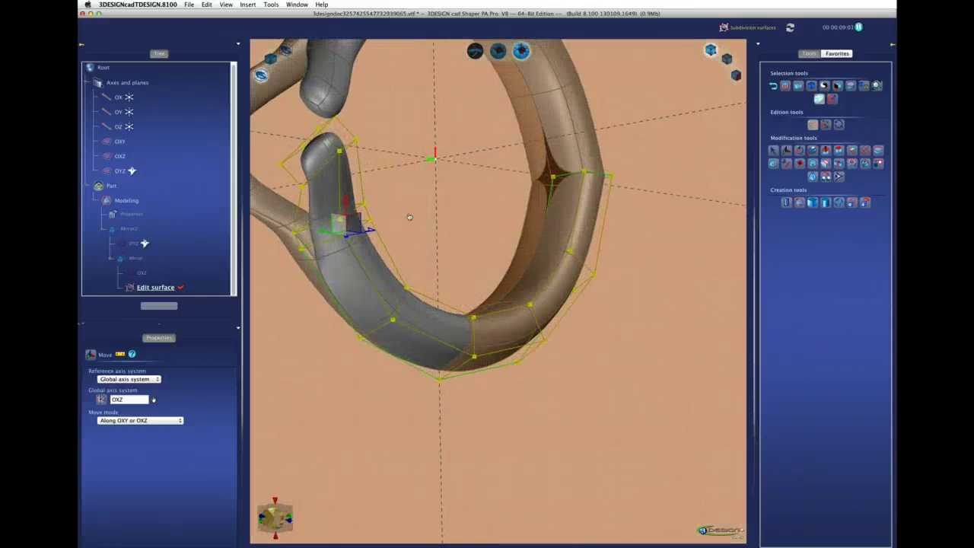
mouse_move(369, 219)
middle_down()
mouse_move(468, 147)
mouse_move(519, 155)
middle_up()
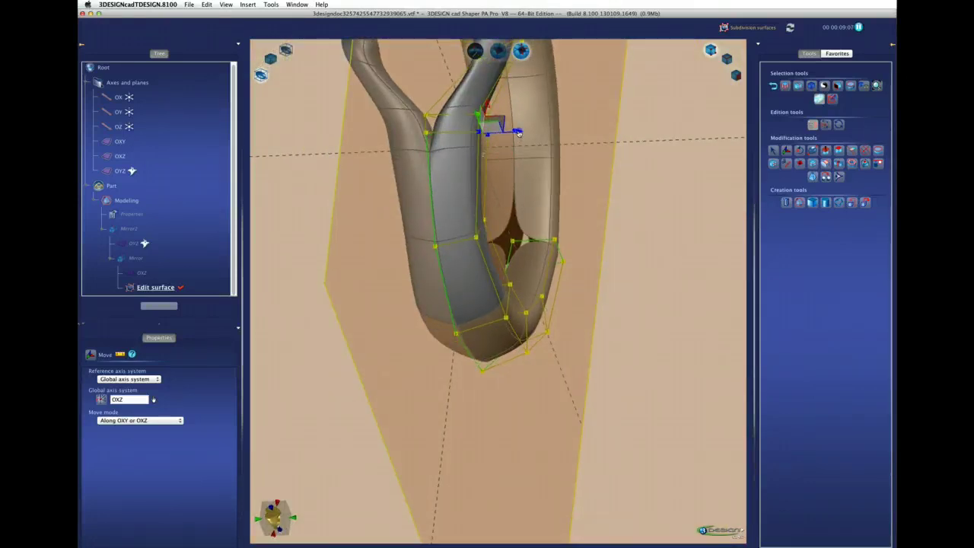
drag(518, 133, 503, 135)
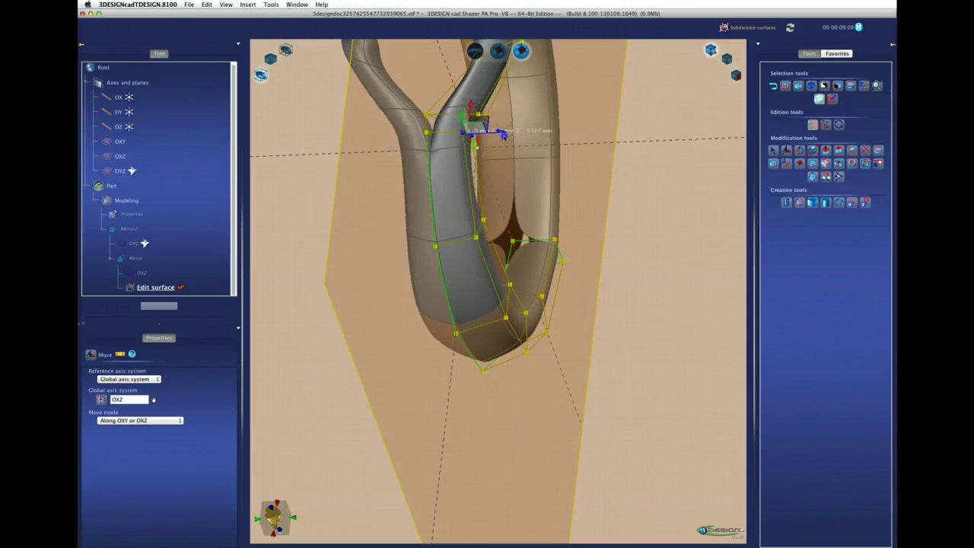
mouse_move(500, 134)
middle_down()
mouse_move(570, 117)
mouse_move(502, 292)
mouse_move(593, 349)
mouse_move(648, 239)
mouse_move(513, 328)
mouse_move(457, 229)
mouse_move(450, 246)
mouse_move(575, 254)
mouse_move(573, 268)
mouse_move(497, 235)
mouse_move(518, 209)
mouse_move(589, 260)
middle_up()
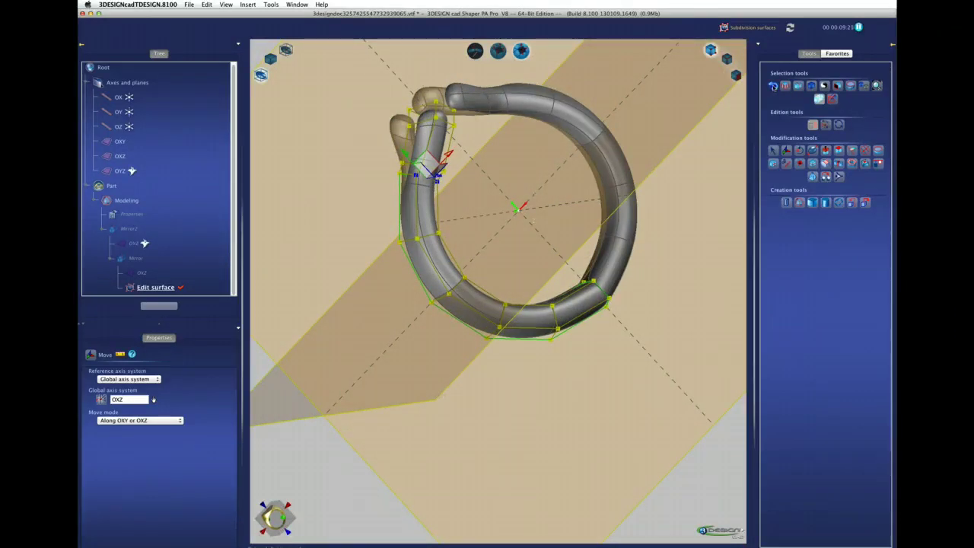
Step: Exit Edit surface and Modeling back to Part level, viewing the finished ring from above
click(772, 86)
mouse_move(663, 211)
middle_down()
mouse_move(518, 210)
mouse_move(611, 347)
mouse_move(624, 431)
mouse_move(617, 373)
mouse_move(541, 317)
mouse_move(605, 211)
middle_up()
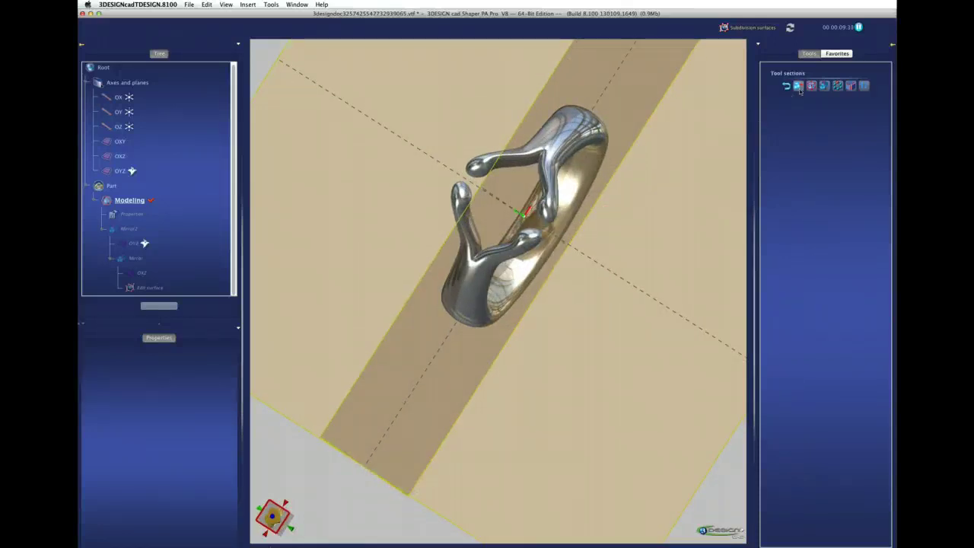
click(791, 28)
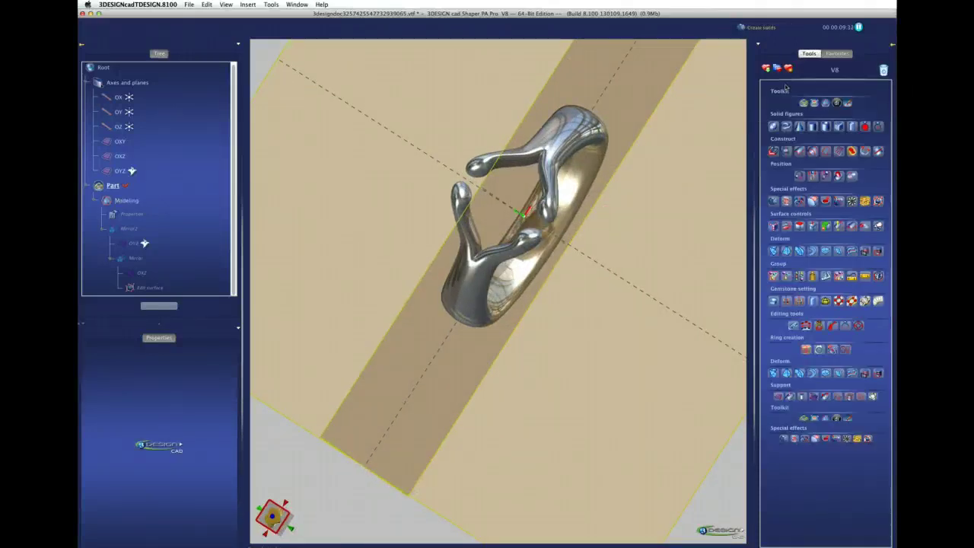